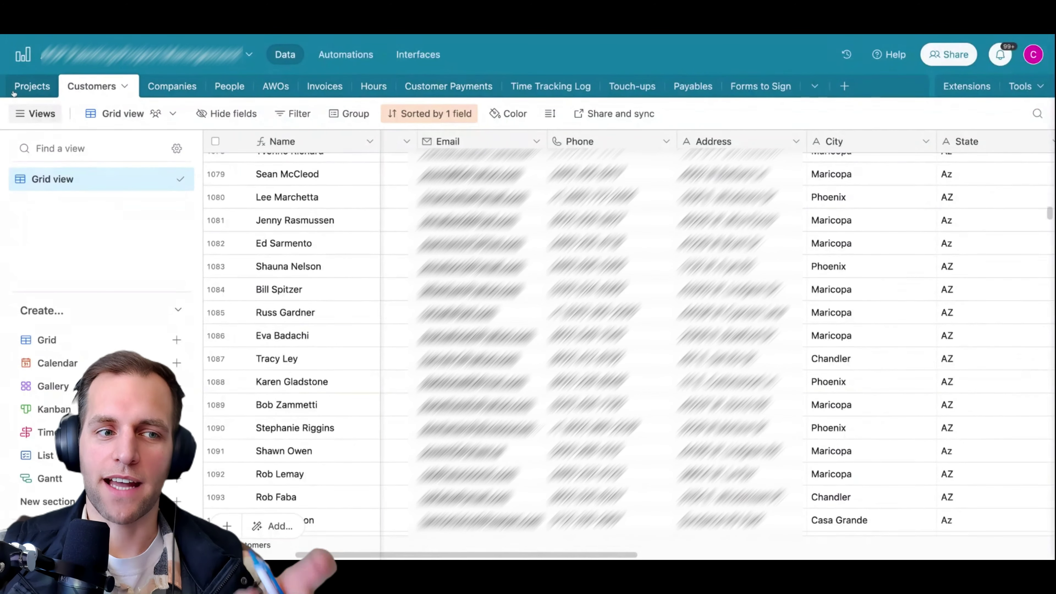
Step: Switch to the Projects table and browse its fields, from AWO and payment totals to job site addresses
click(31, 86)
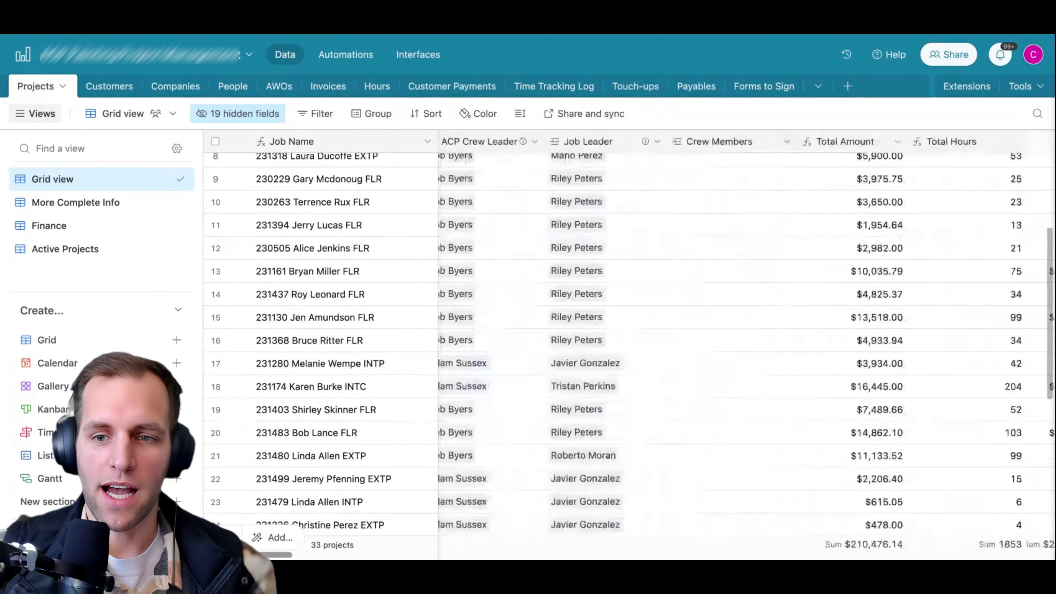
scroll(744, 346, right, 10)
scroll(744, 345, right, 15)
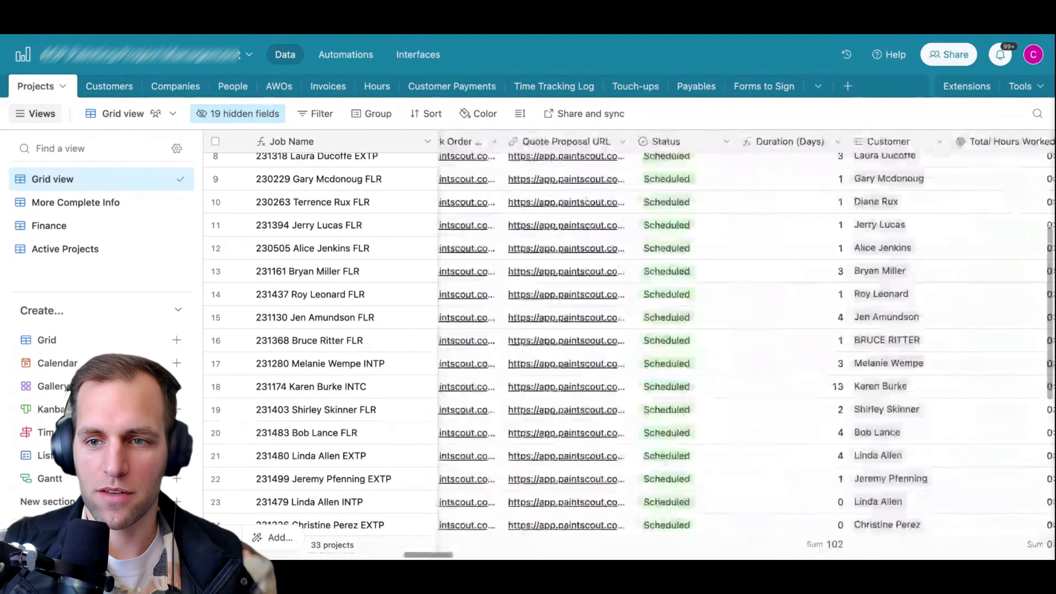
scroll(745, 346, right, 20)
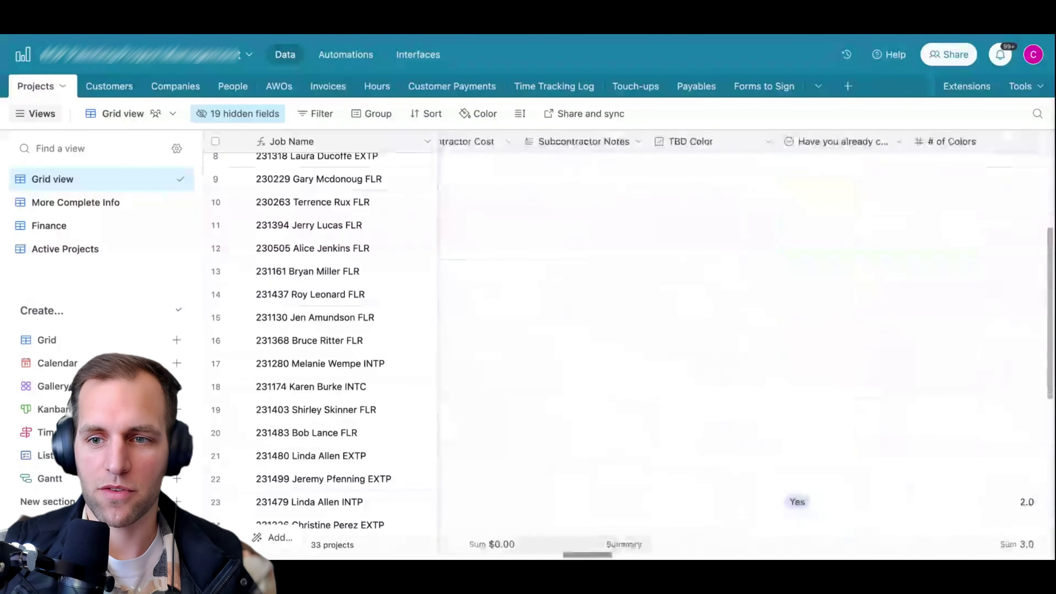
scroll(509, 240, right, 5)
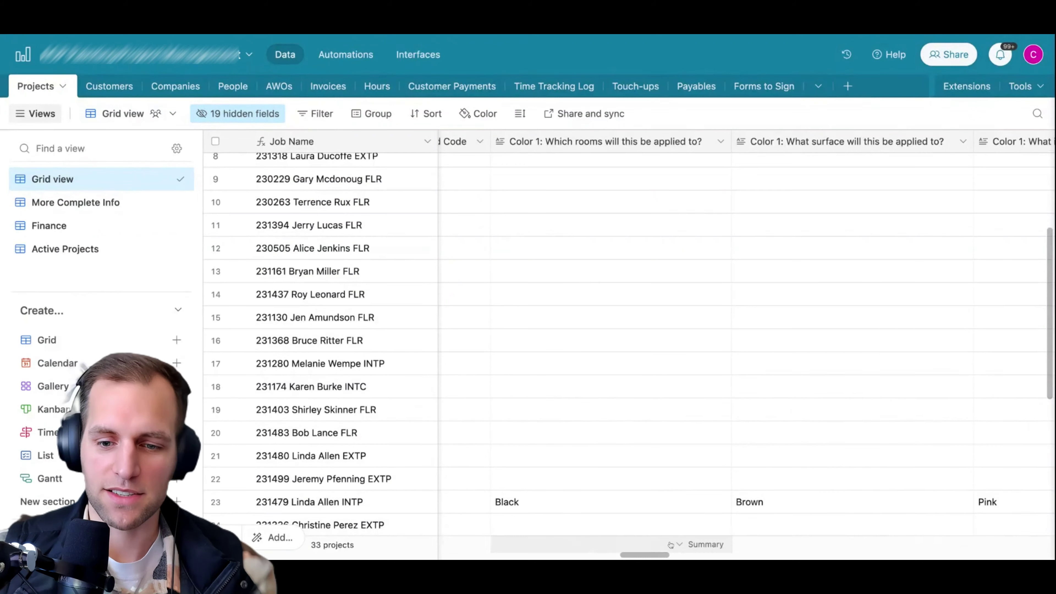
drag(653, 557, 1031, 556)
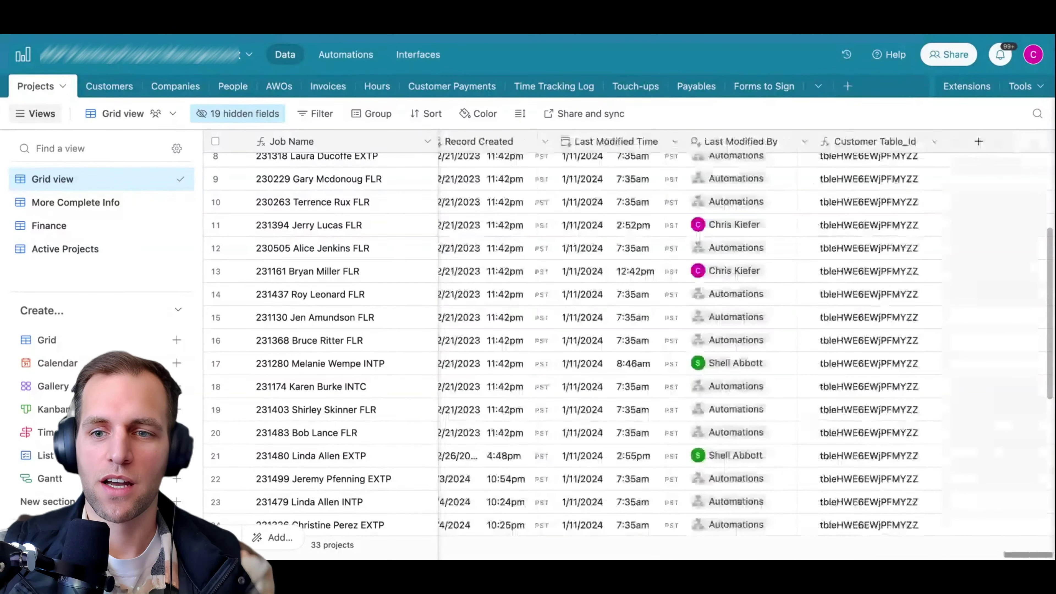
scroll(746, 346, left, 15)
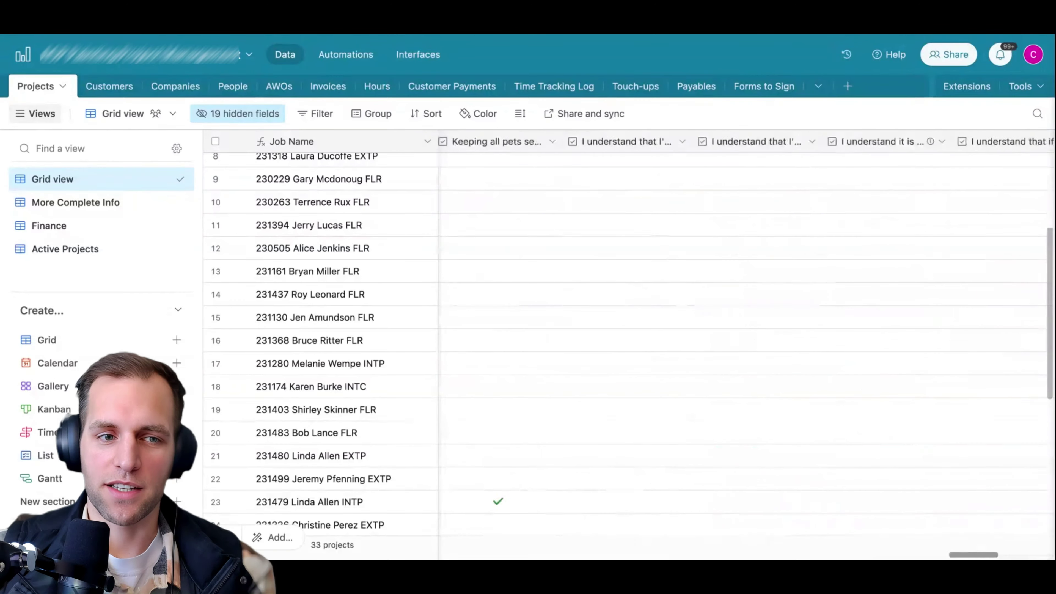
scroll(746, 346, left, 20)
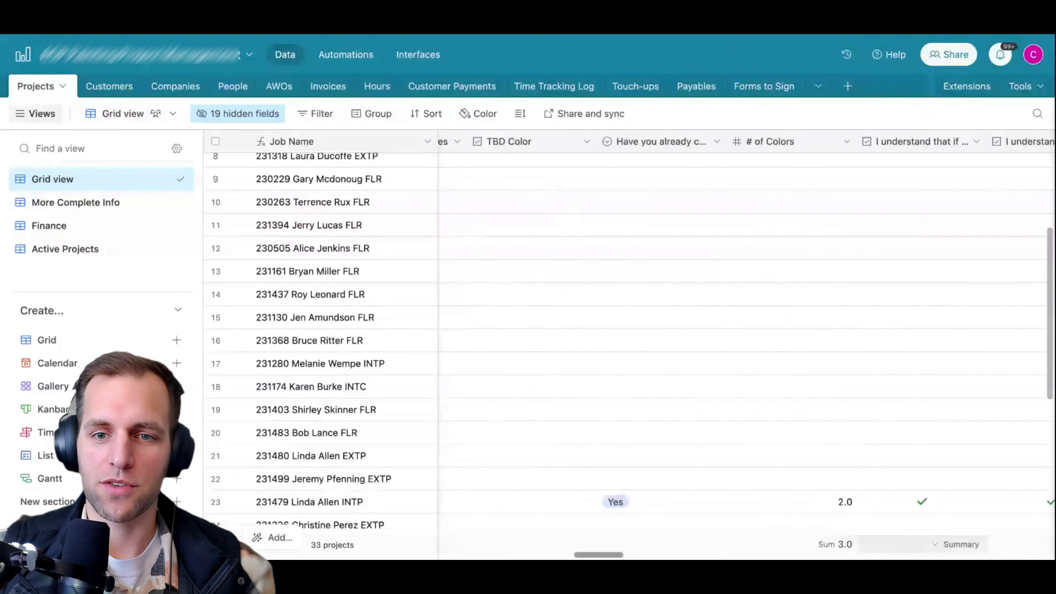
scroll(746, 346, left, 20)
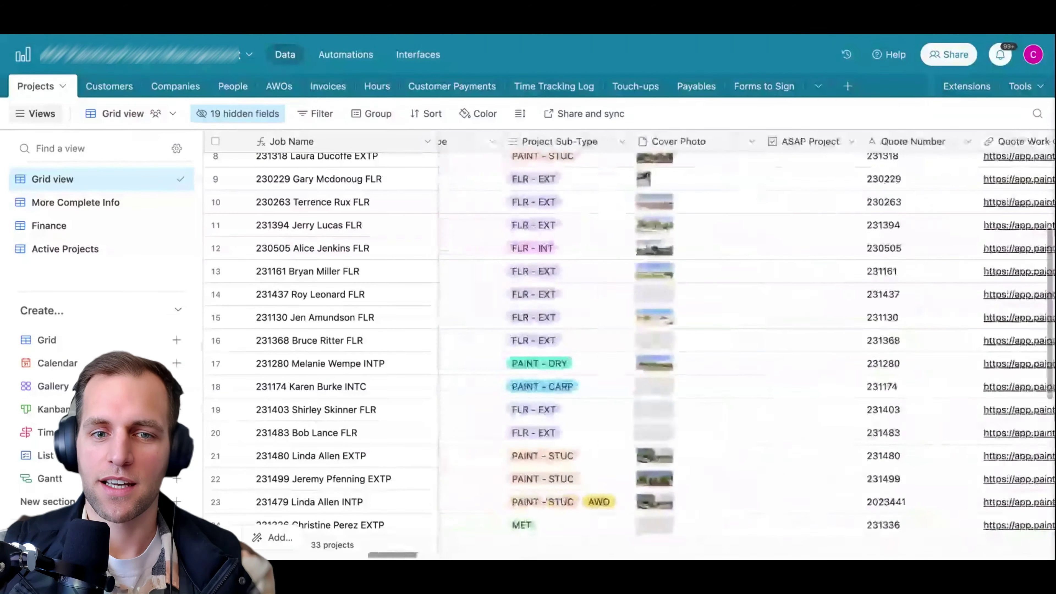
scroll(777, 235, left, 10)
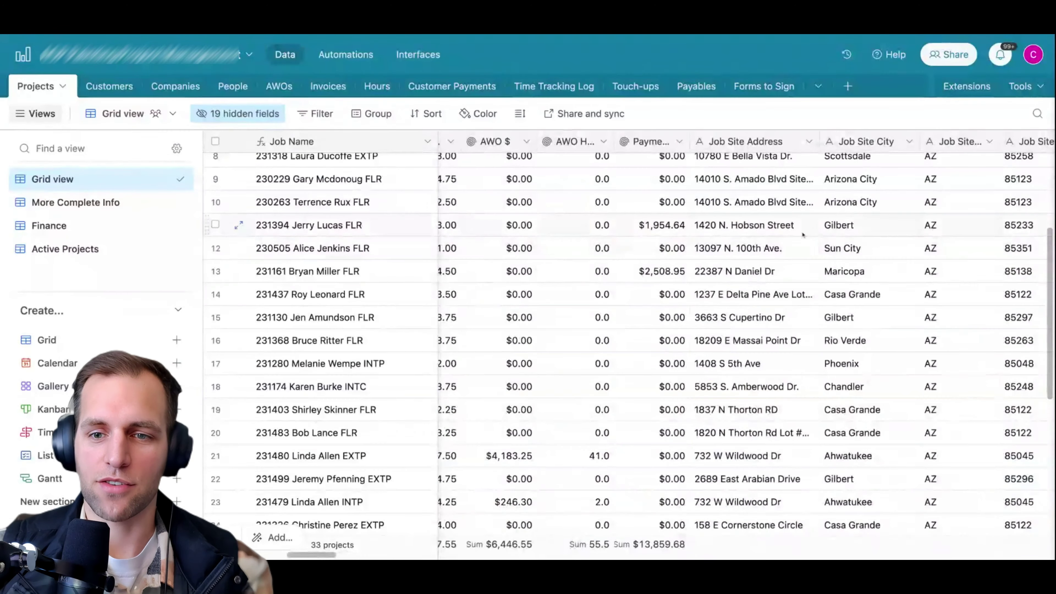
Step: In the Operations Manager interface, go to Recently Sold and then the Projects Timeline page
click(414, 59)
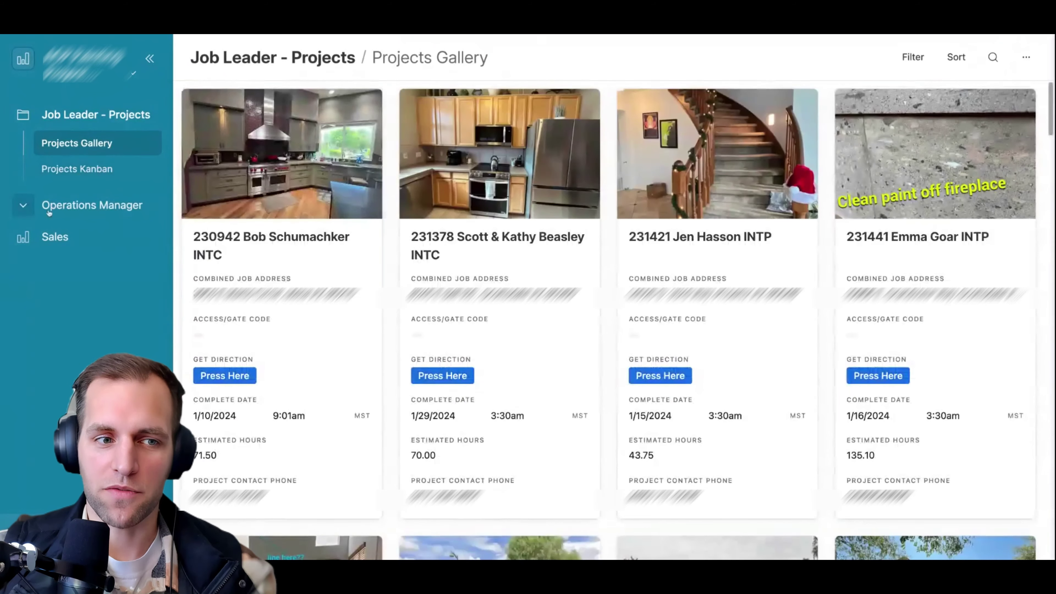
click(55, 206)
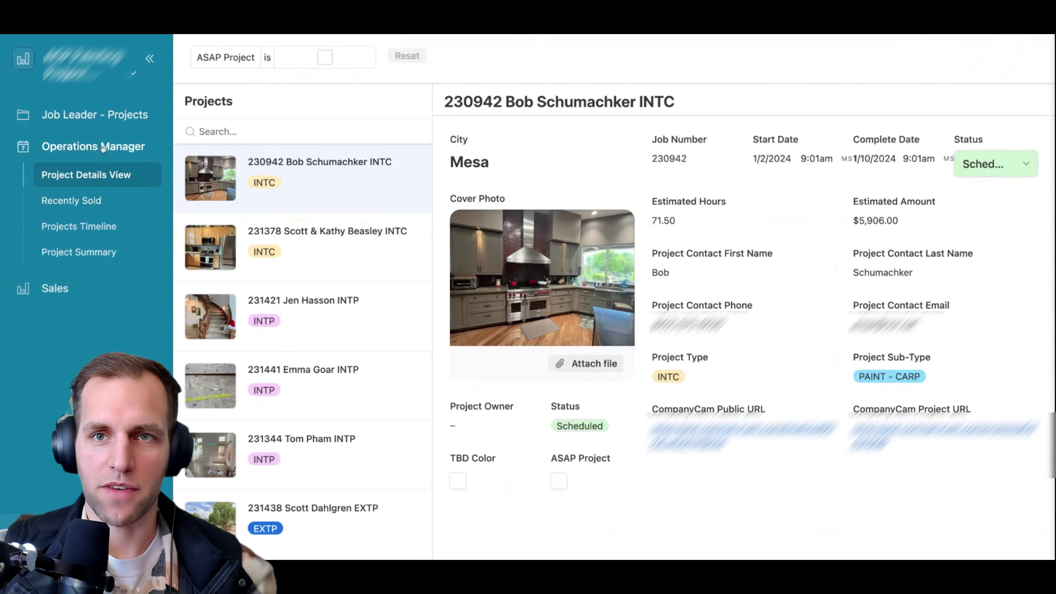
click(94, 204)
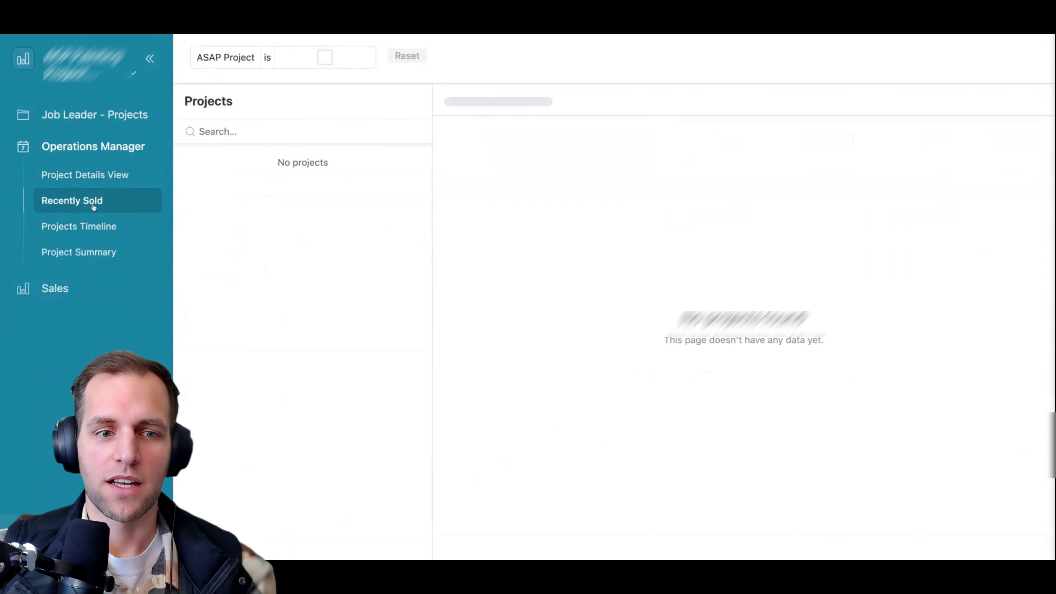
click(90, 227)
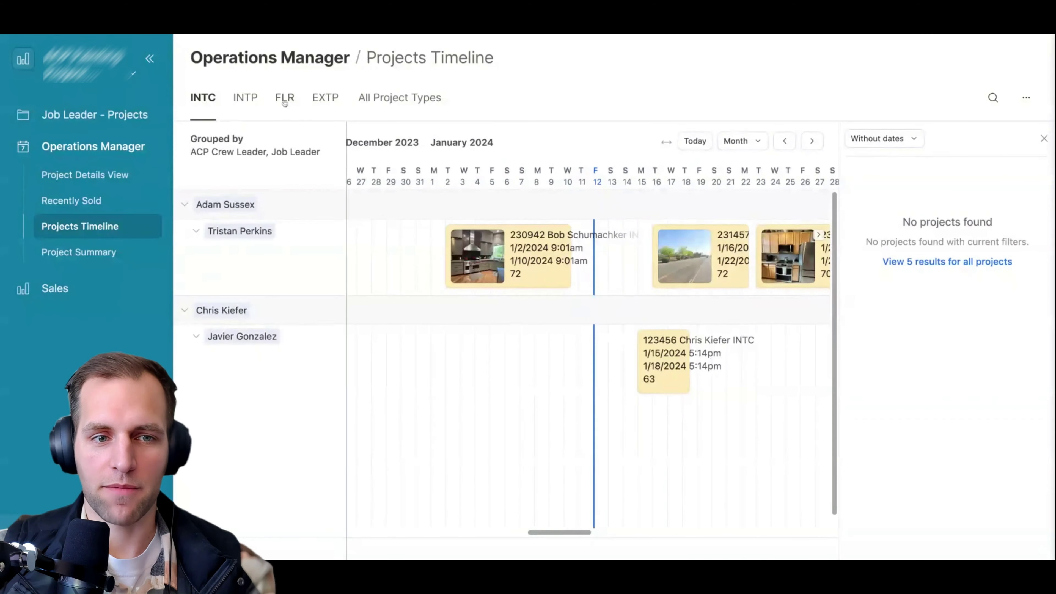
Step: Filter the timeline to INTP, then FLR, then EXTP projects, ending on EXTP
click(245, 98)
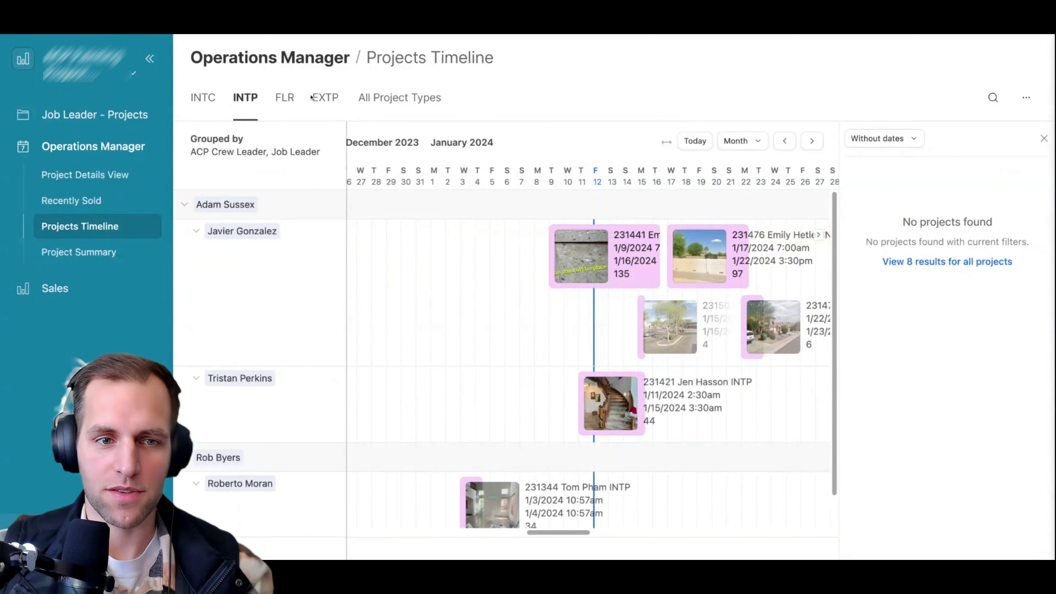
click(286, 100)
click(322, 99)
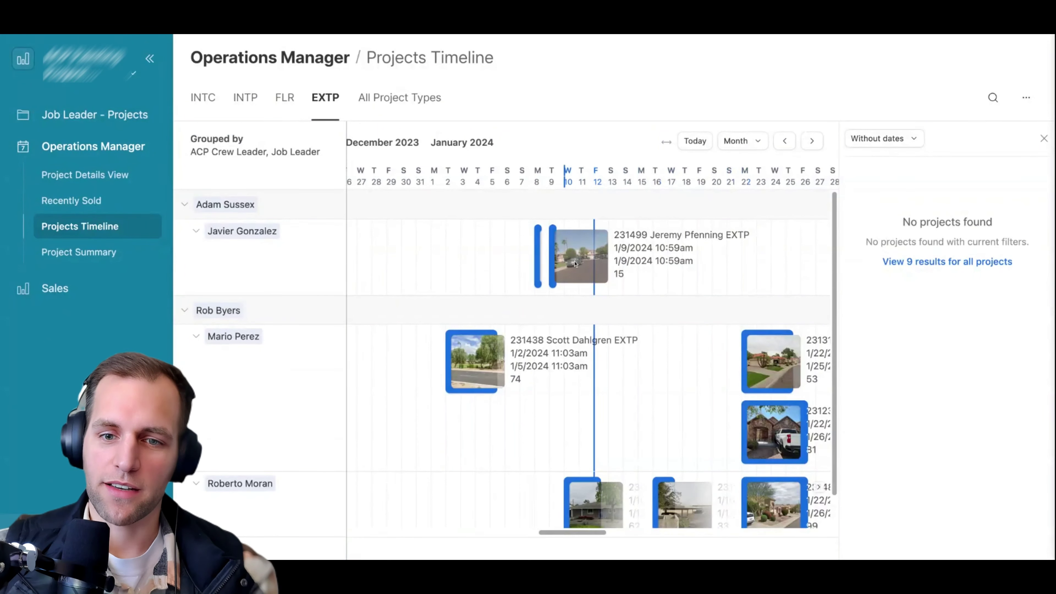
click(554, 249)
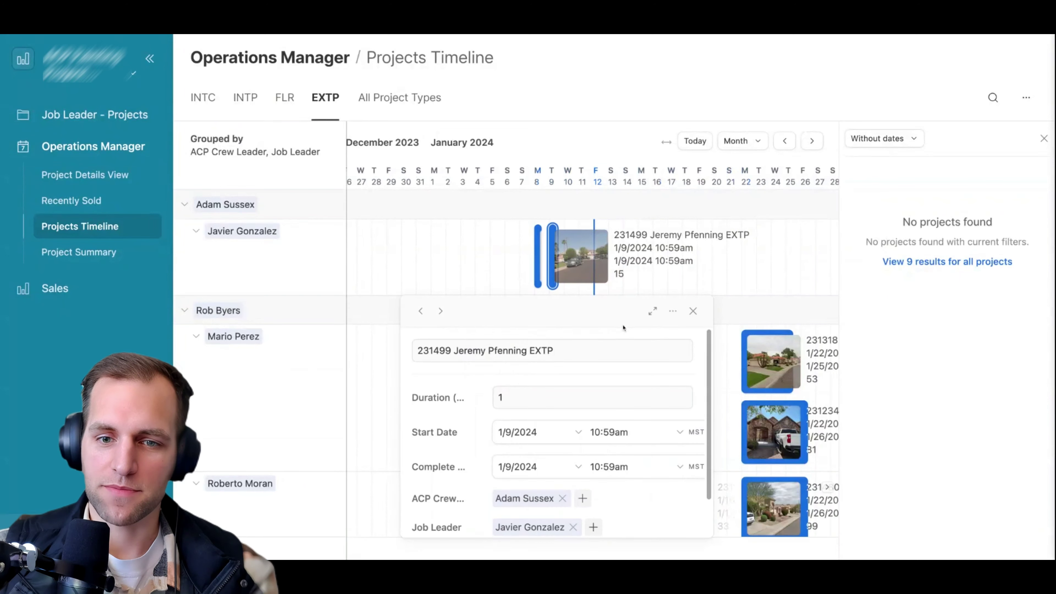
click(653, 311)
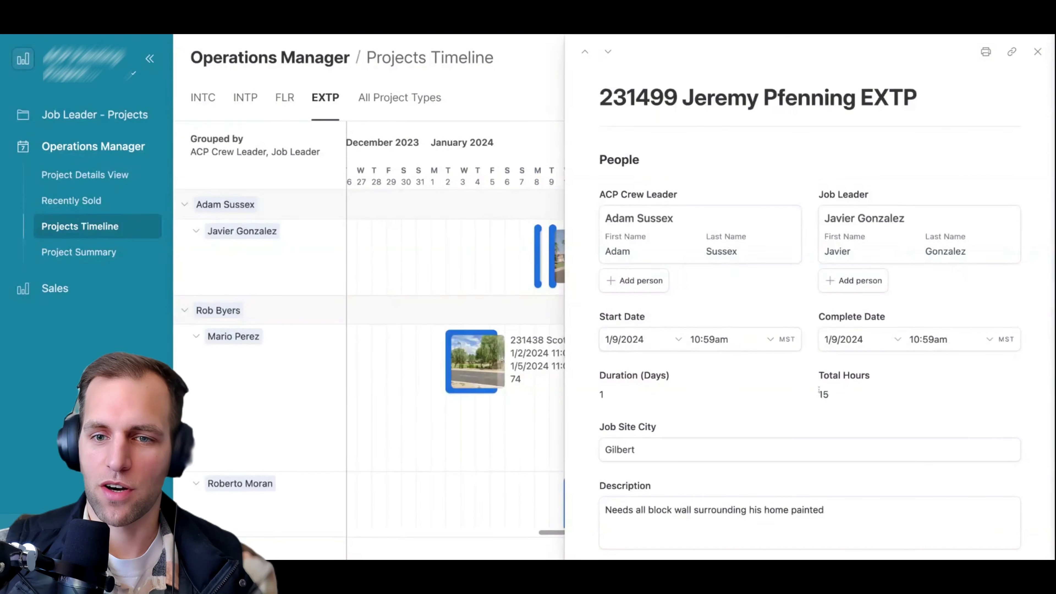
scroll(818, 391, down, 5)
scroll(727, 299, up, 3)
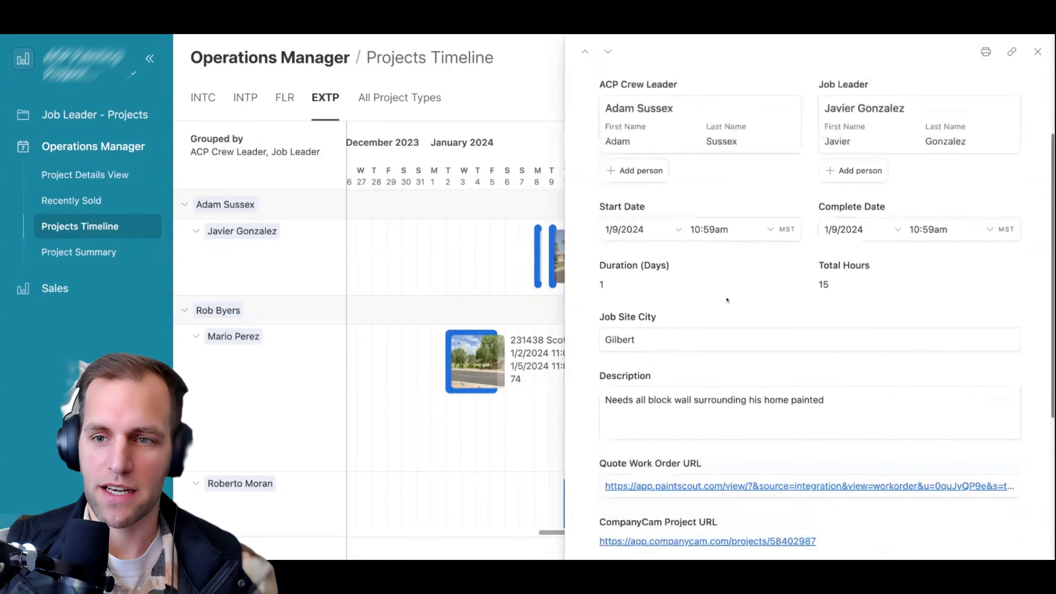
scroll(728, 300, up, 2)
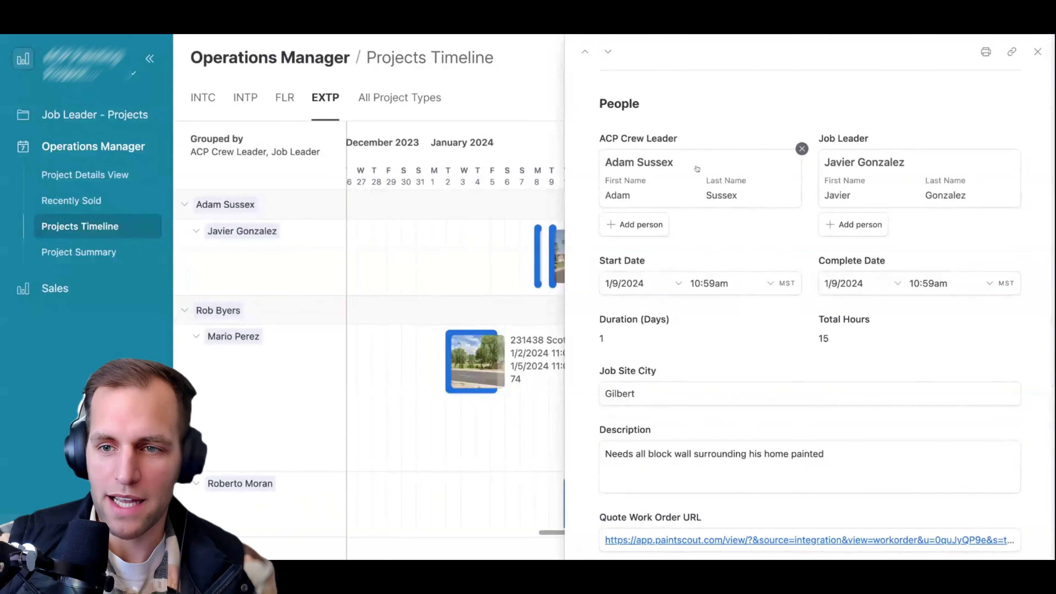
click(1039, 54)
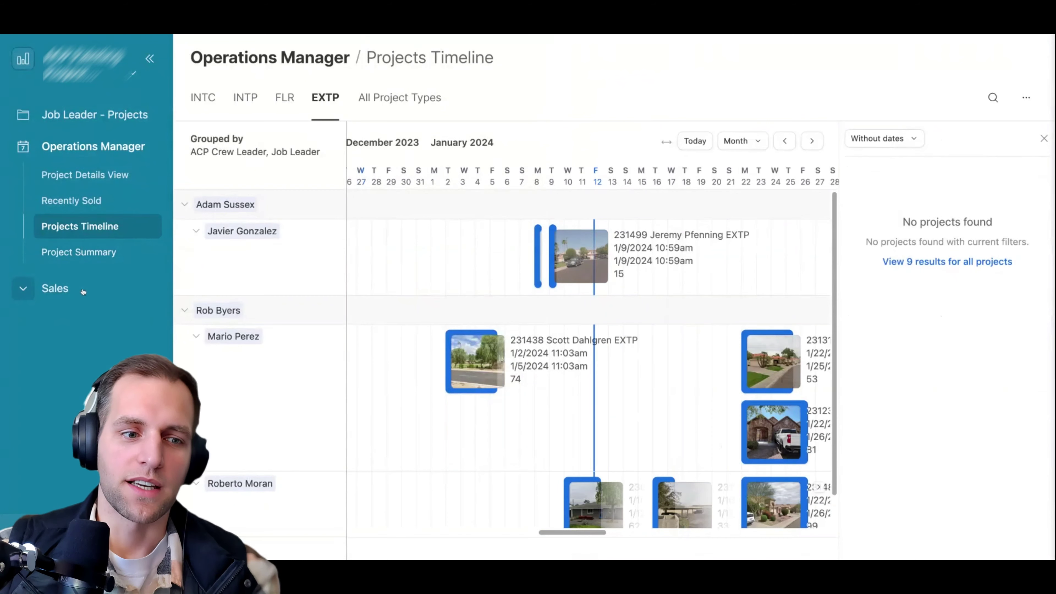
Step: Visit the Job Leader - Projects gallery, then return to the Projects table's Grid view data
click(80, 125)
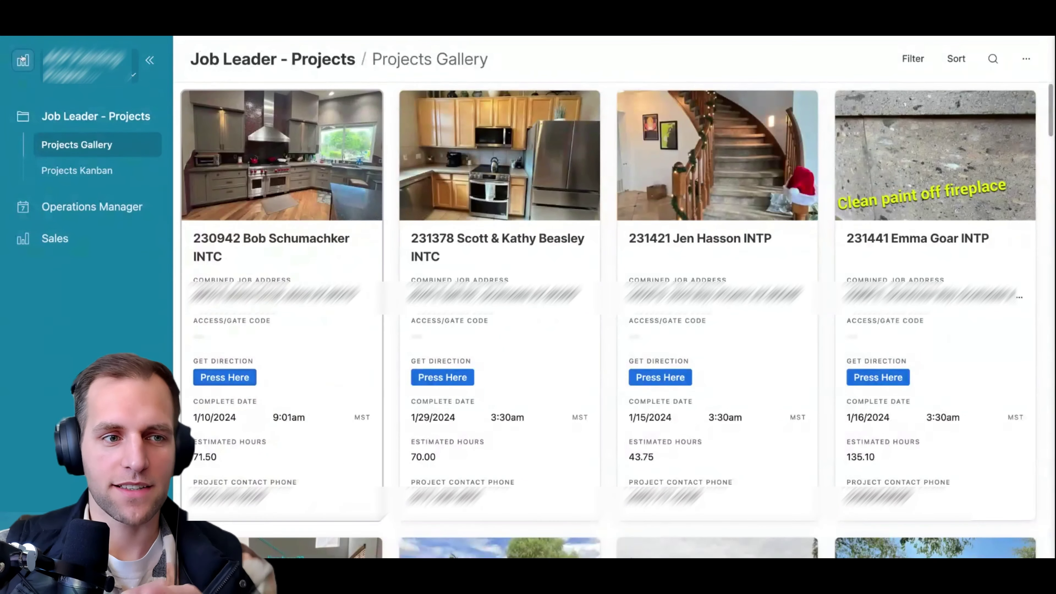
click(133, 75)
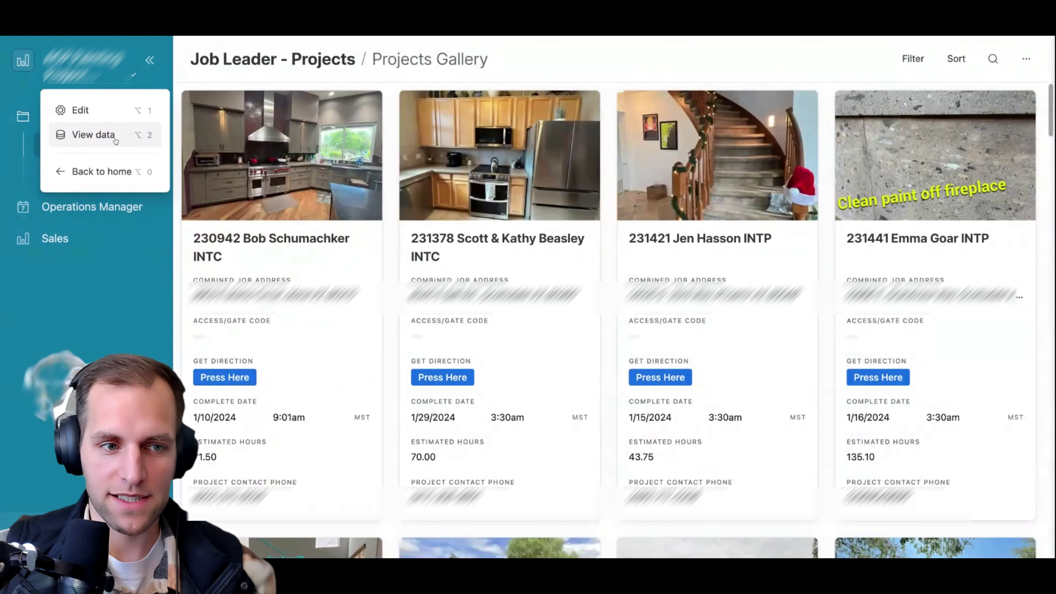
key(alt+2)
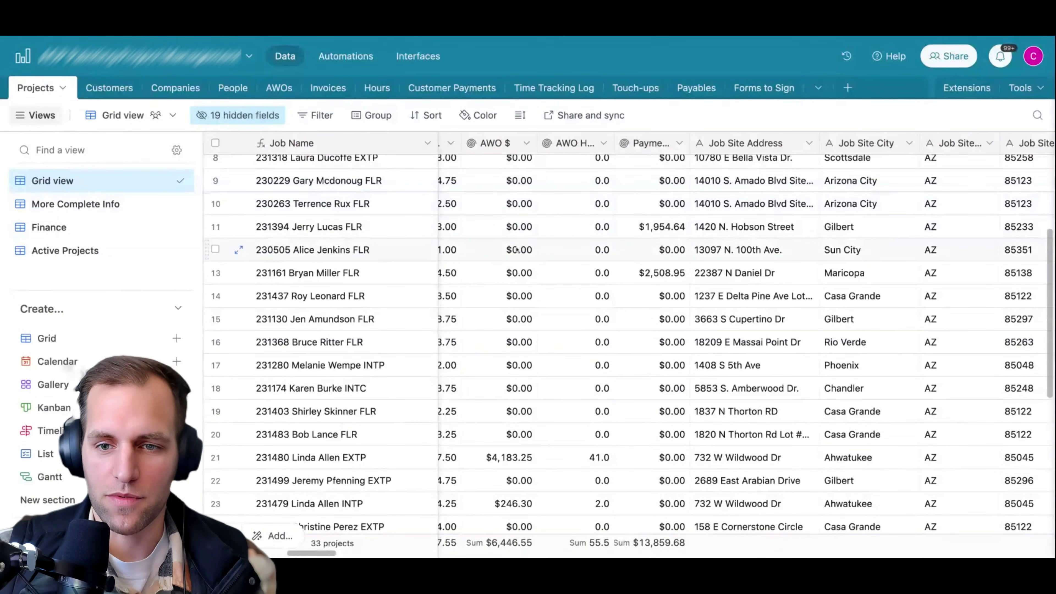
Step: Open row 10's linked ACP Crew Leader record, showing Crew Leader type and $25.00 wage
scroll(554, 287, right, 1)
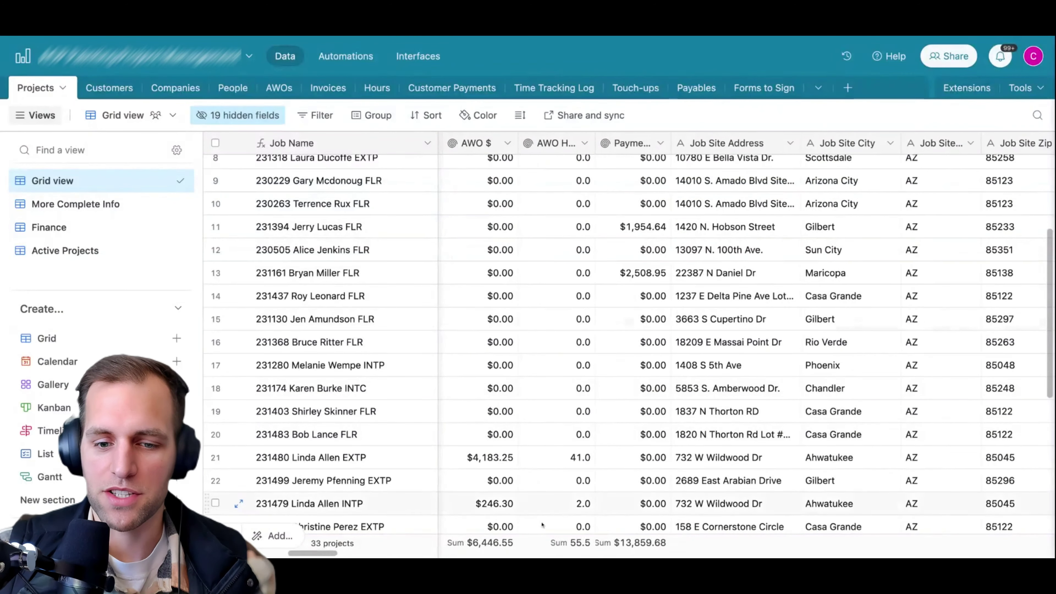
scroll(325, 557, left, 10)
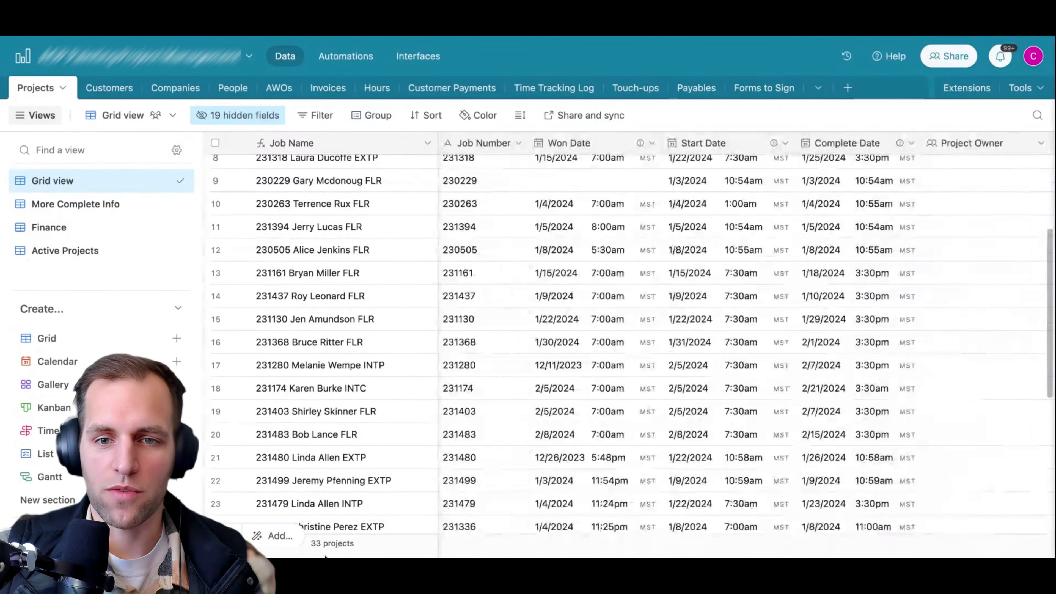
scroll(624, 333, right, 5)
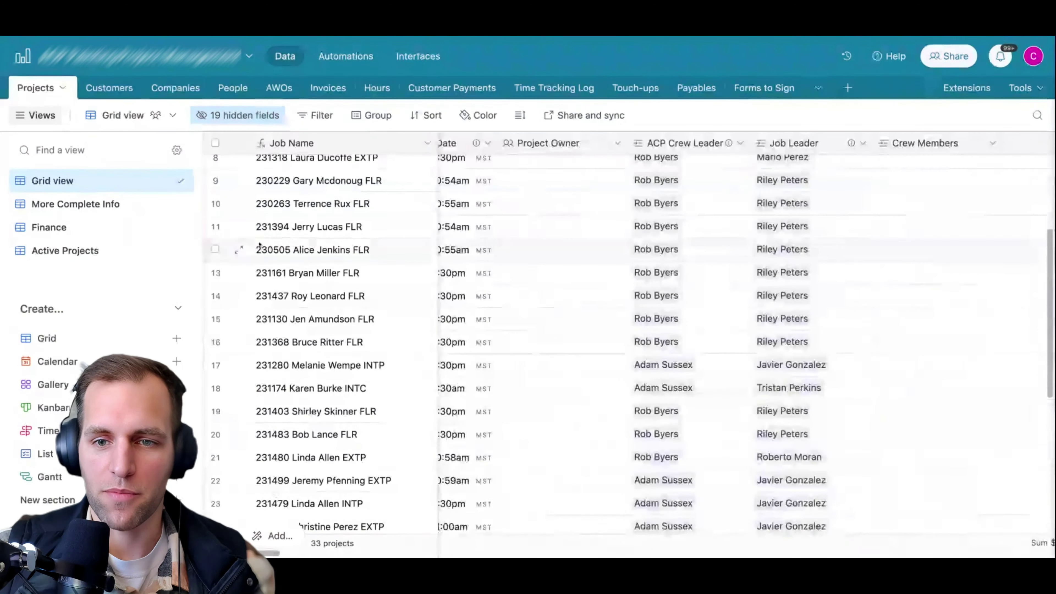
click(659, 205)
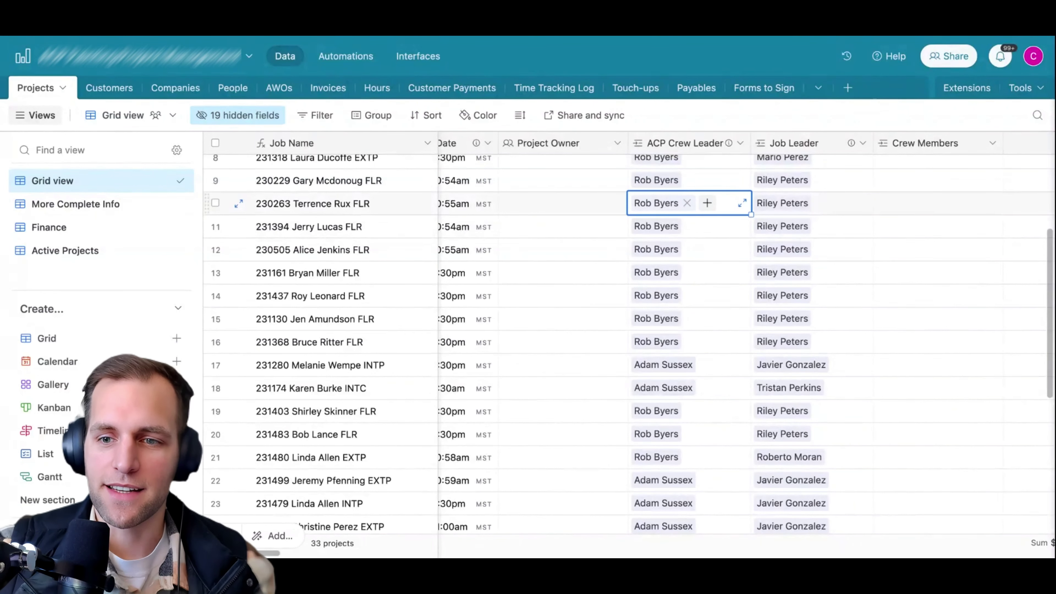
click(688, 203)
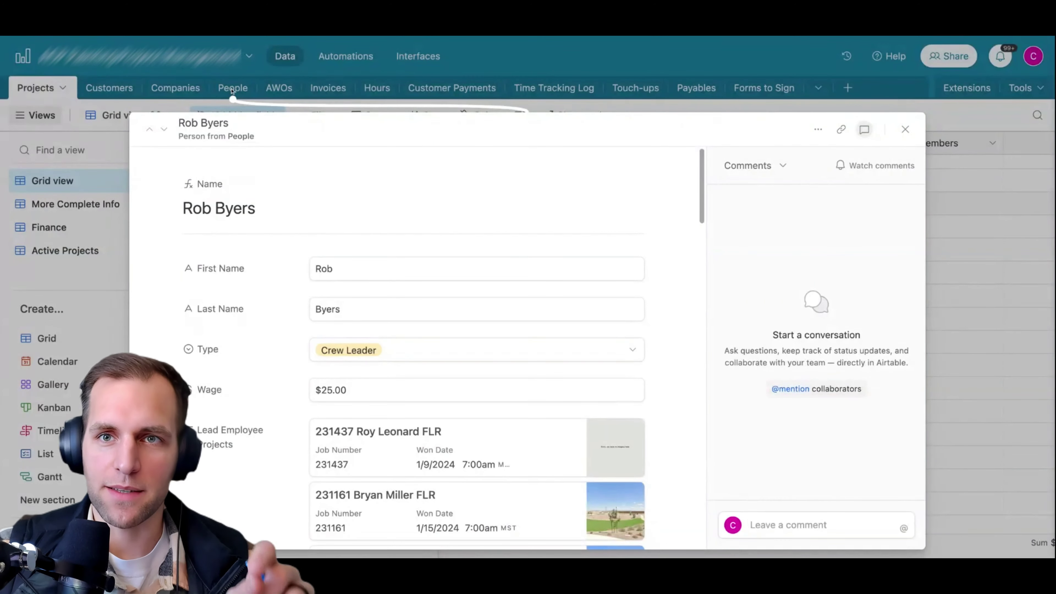
Step: Close the crew leader record and review the grid's Scheduled status and 102-day duration total
click(907, 130)
scroll(244, 188, right, 3)
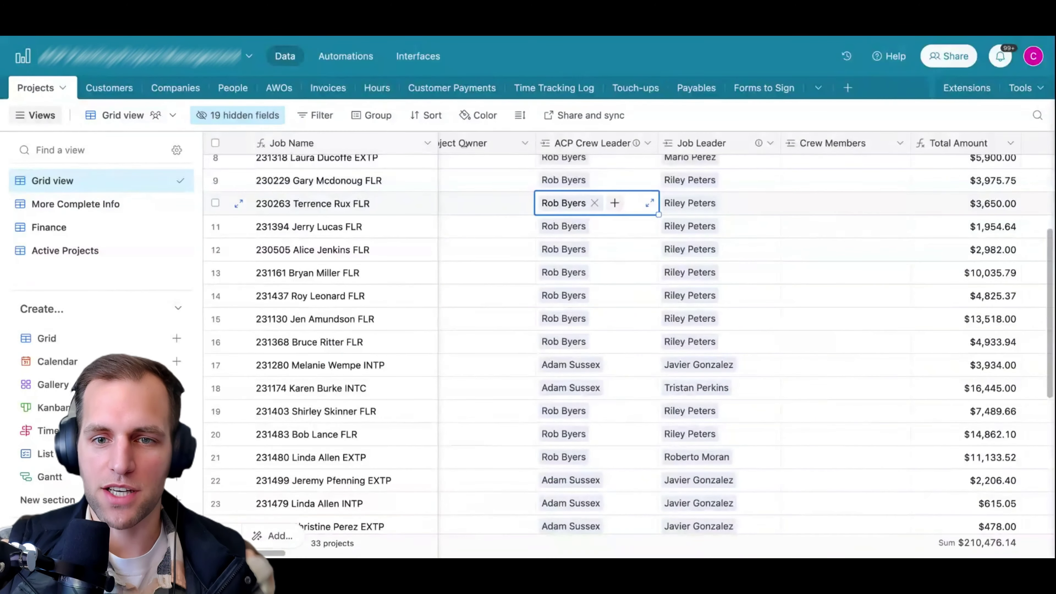
scroll(762, 205, right, 10)
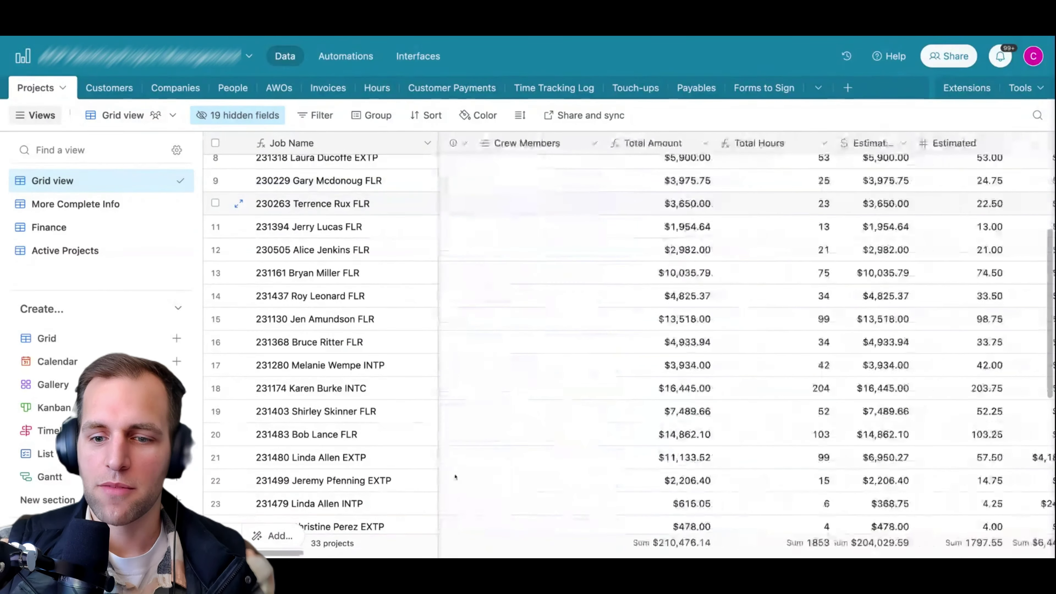
scroll(291, 556, right, 10)
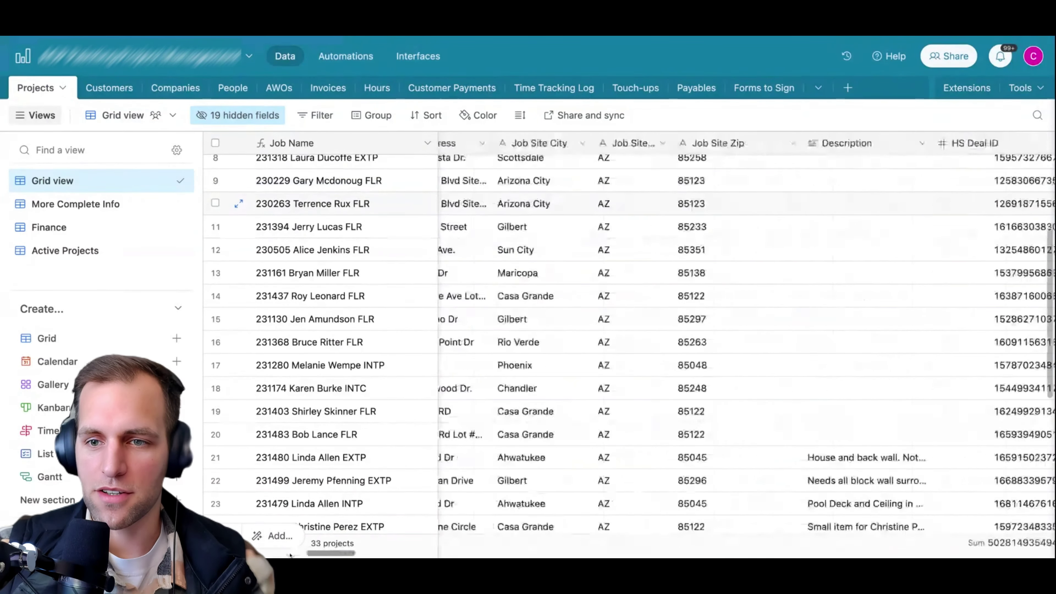
scroll(291, 555, left, 10)
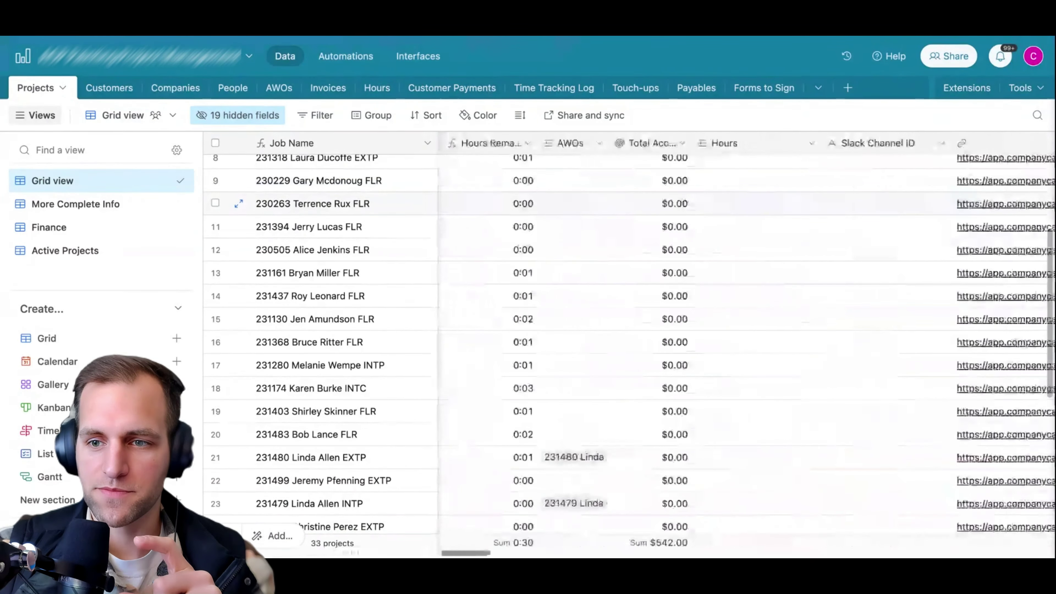
scroll(744, 345, right, 10)
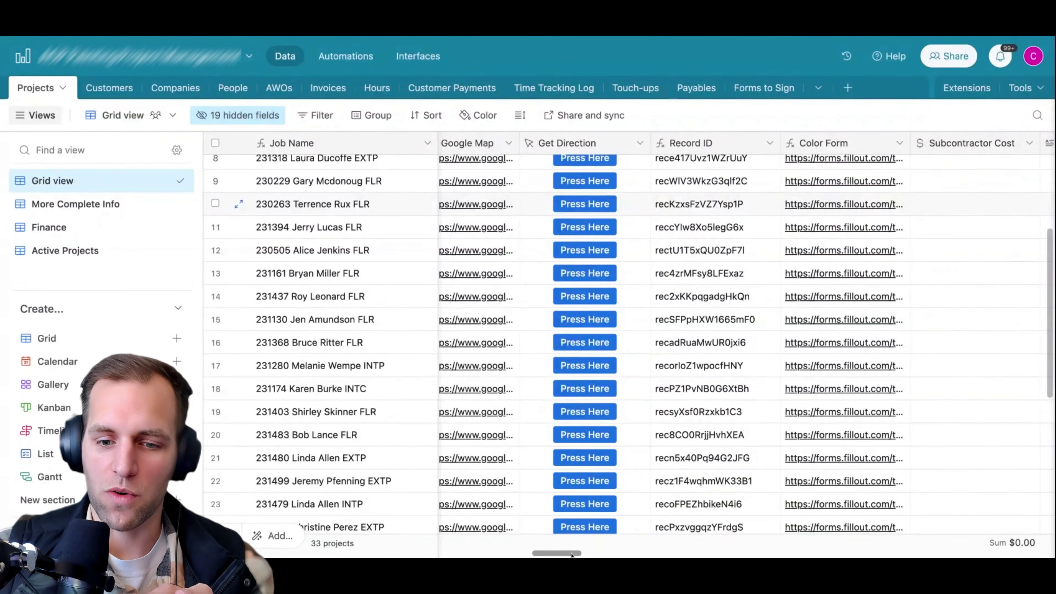
scroll(572, 554, right, 10)
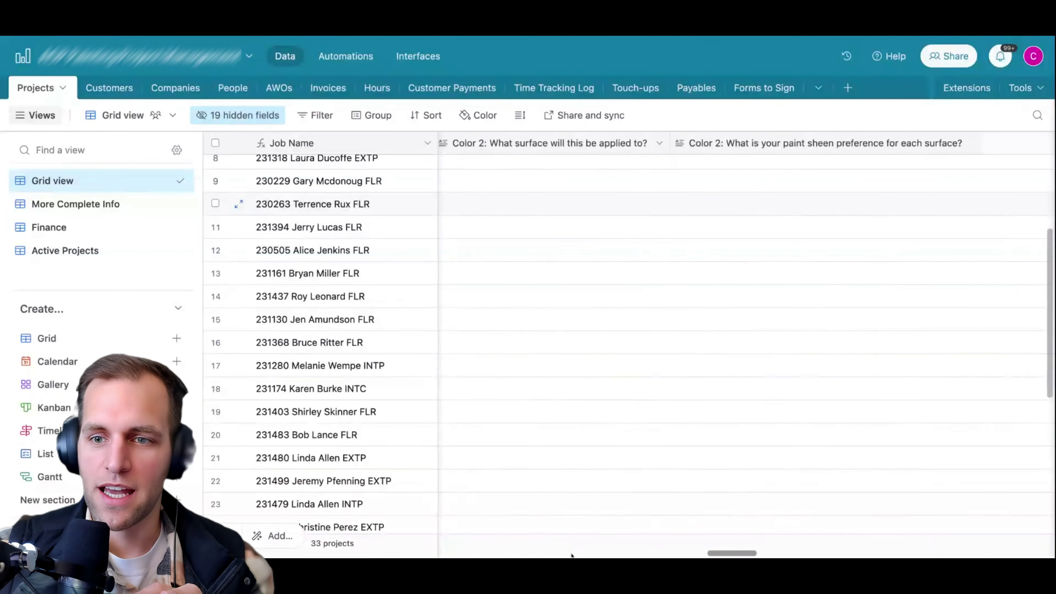
scroll(572, 555, left, 15)
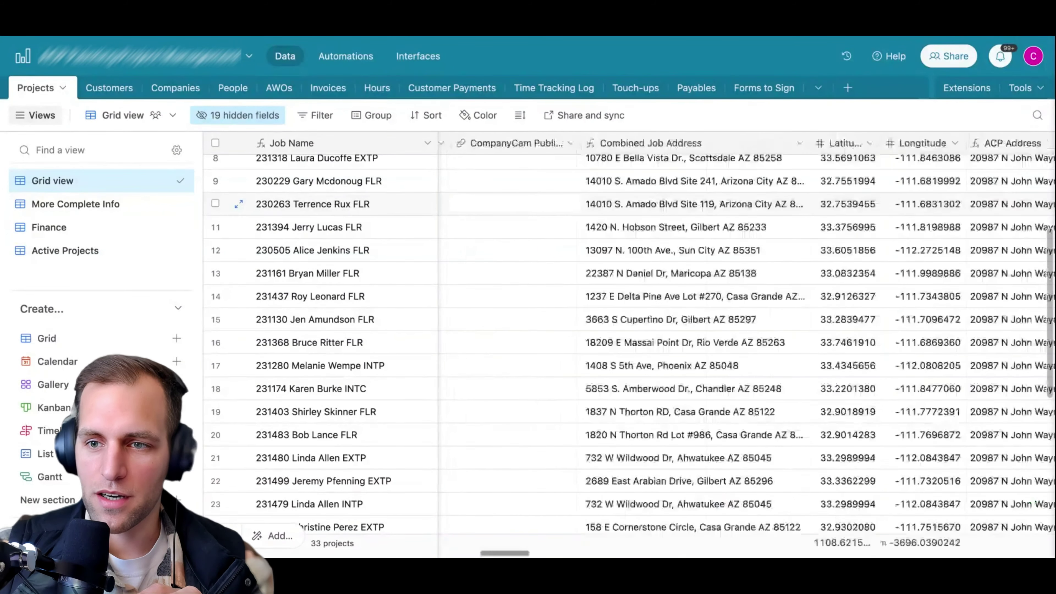
scroll(707, 204, left, 10)
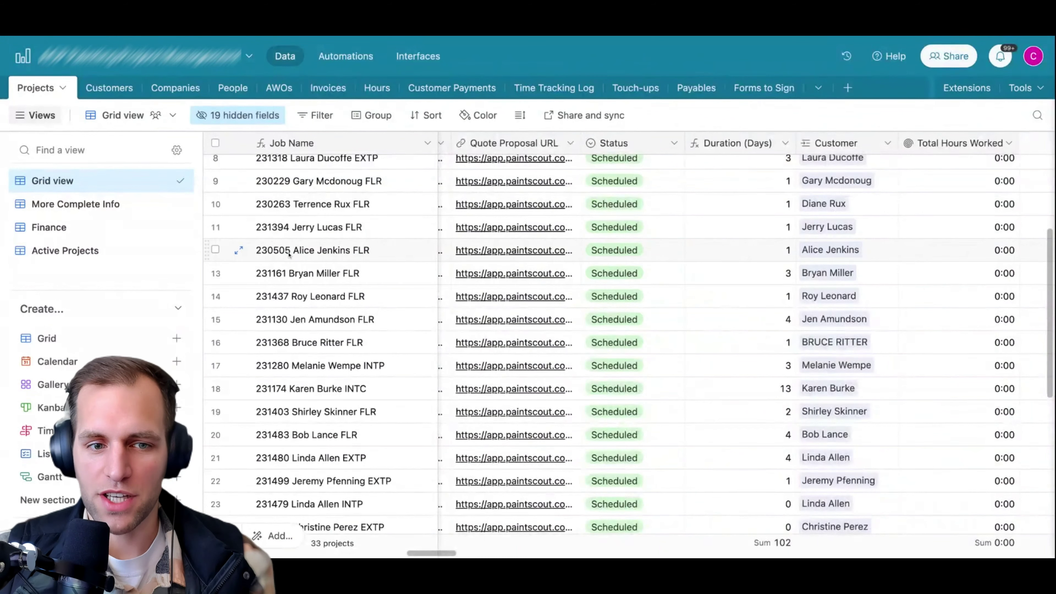
click(828, 251)
click(828, 252)
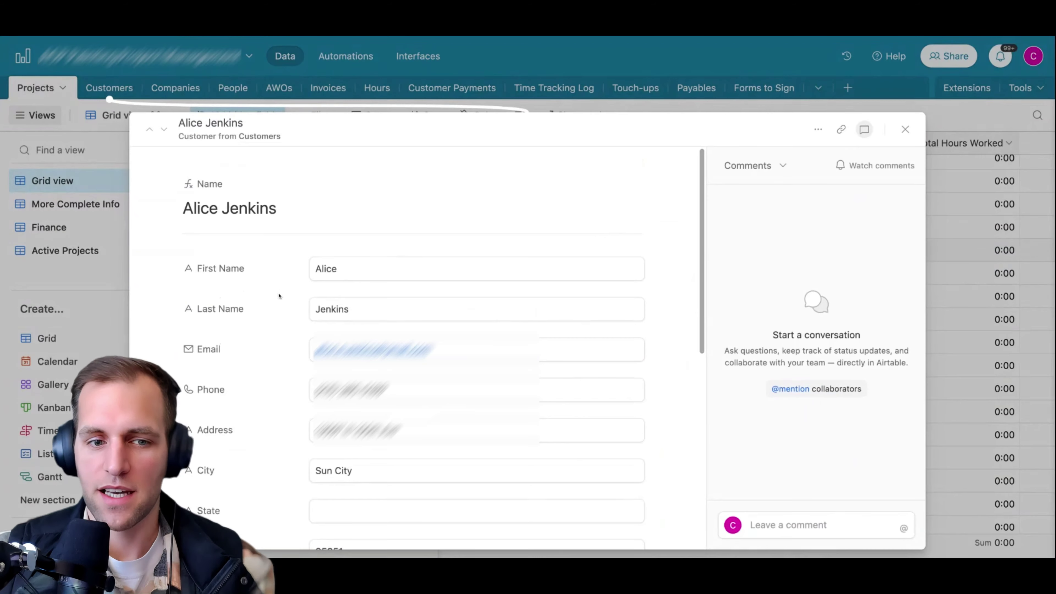
scroll(279, 296, down, 10)
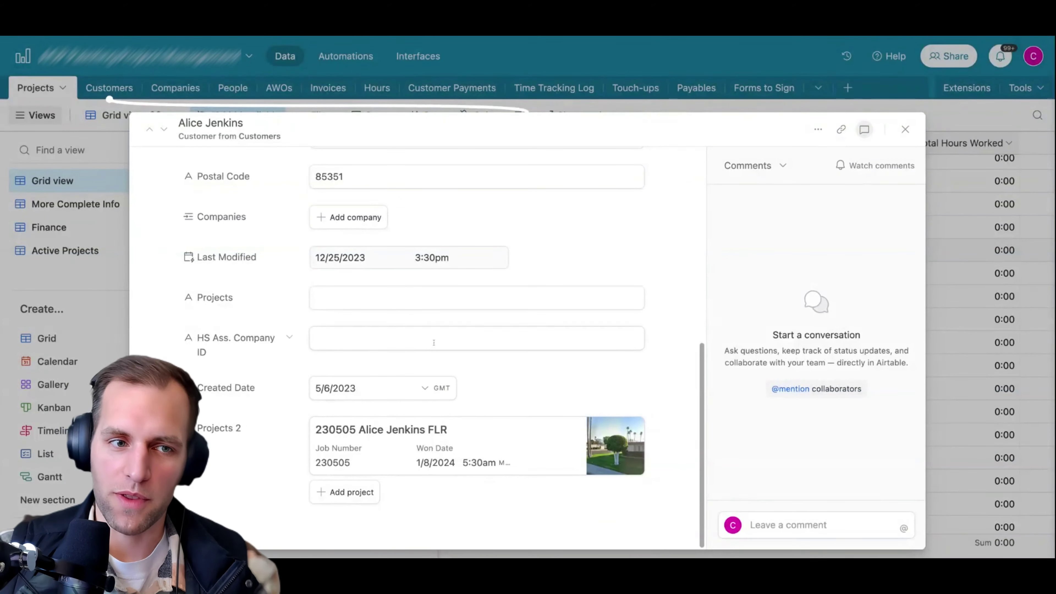
click(905, 130)
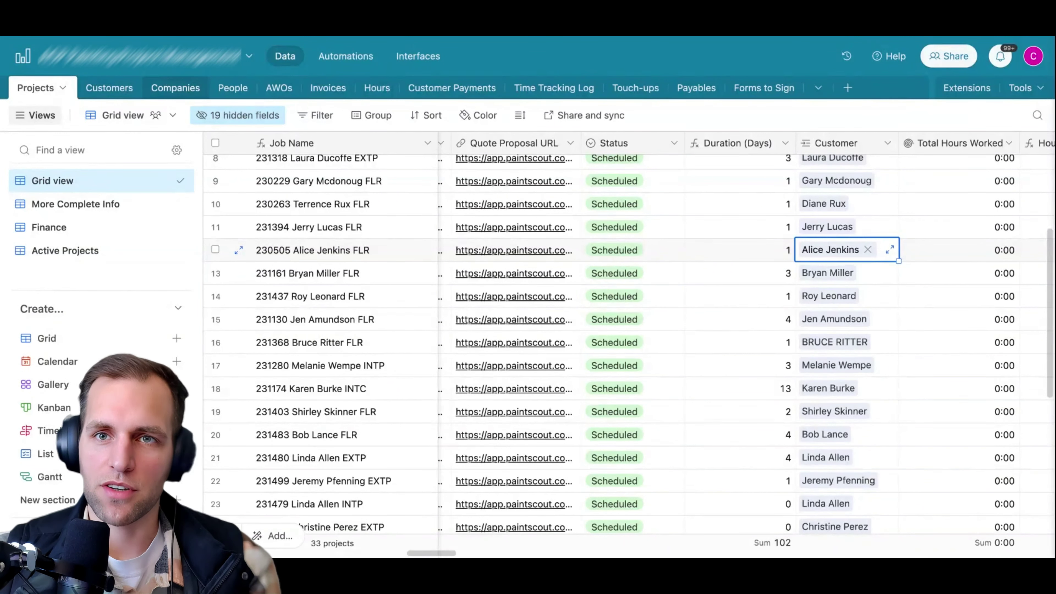
click(102, 90)
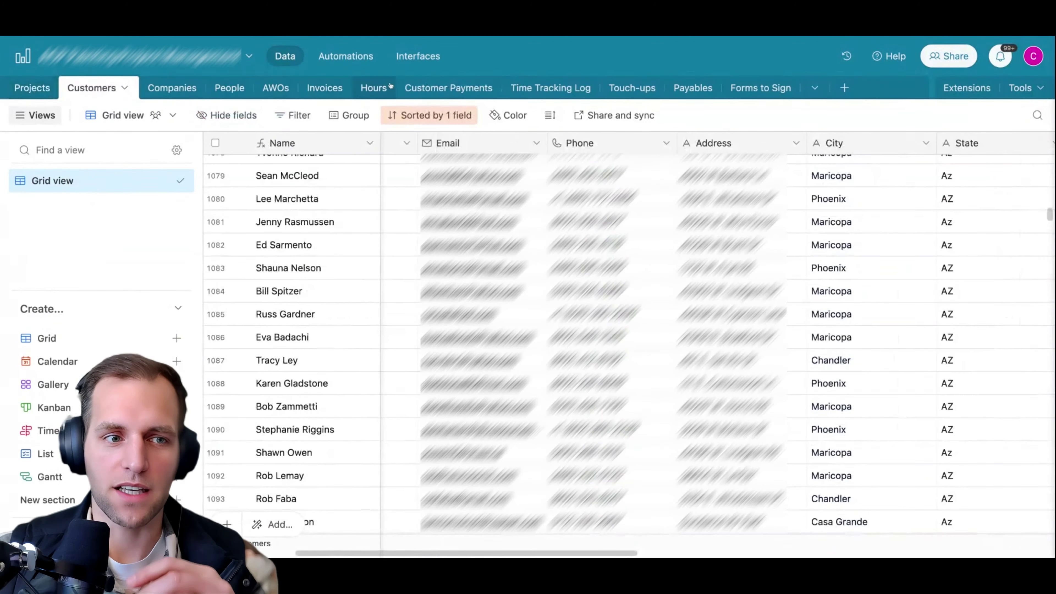
click(25, 95)
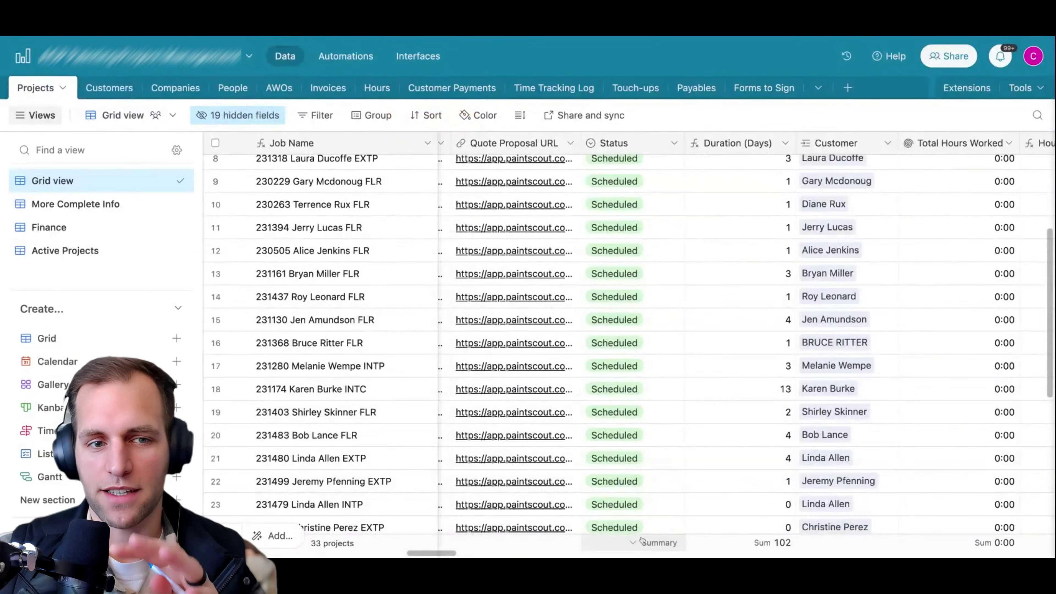
Step: Open row 32's Fillout Color Form link from the Color Form column
scroll(444, 556, right, 10)
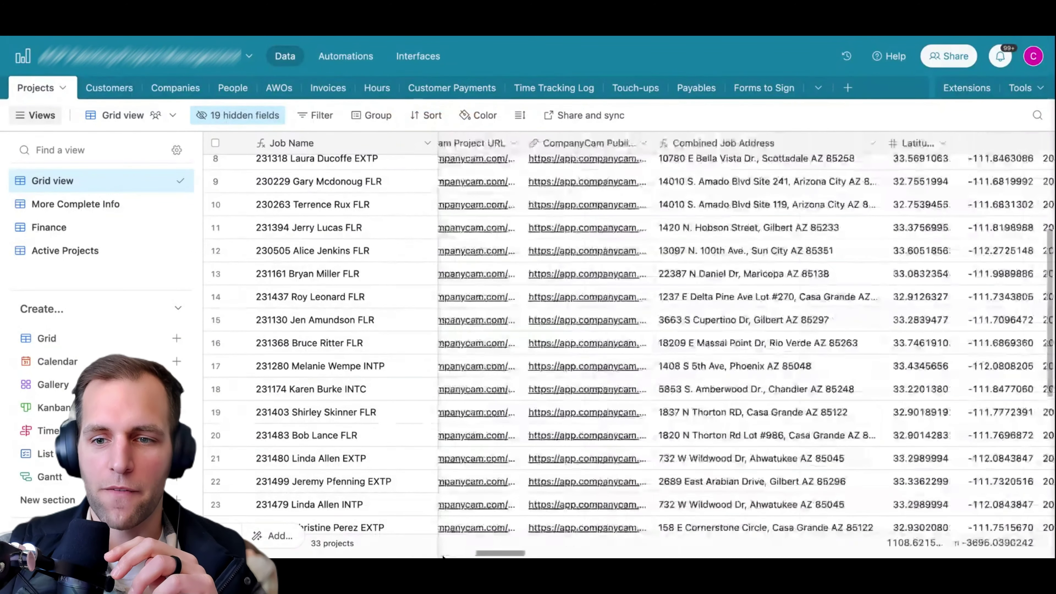
scroll(443, 556, right, 10)
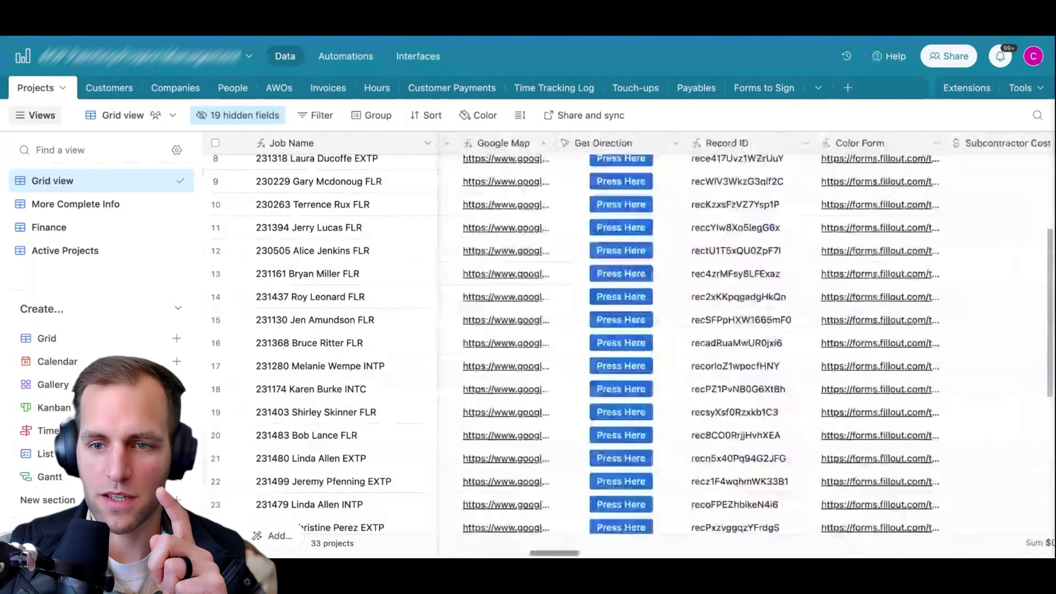
scroll(596, 187, right, 5)
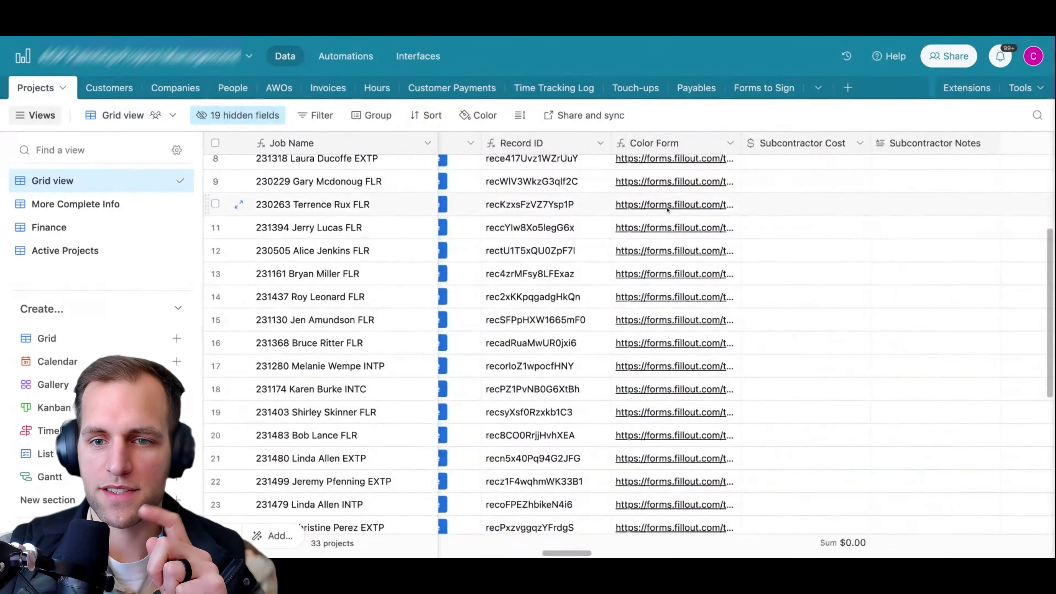
scroll(684, 433, down, 3)
scroll(683, 434, down, 5)
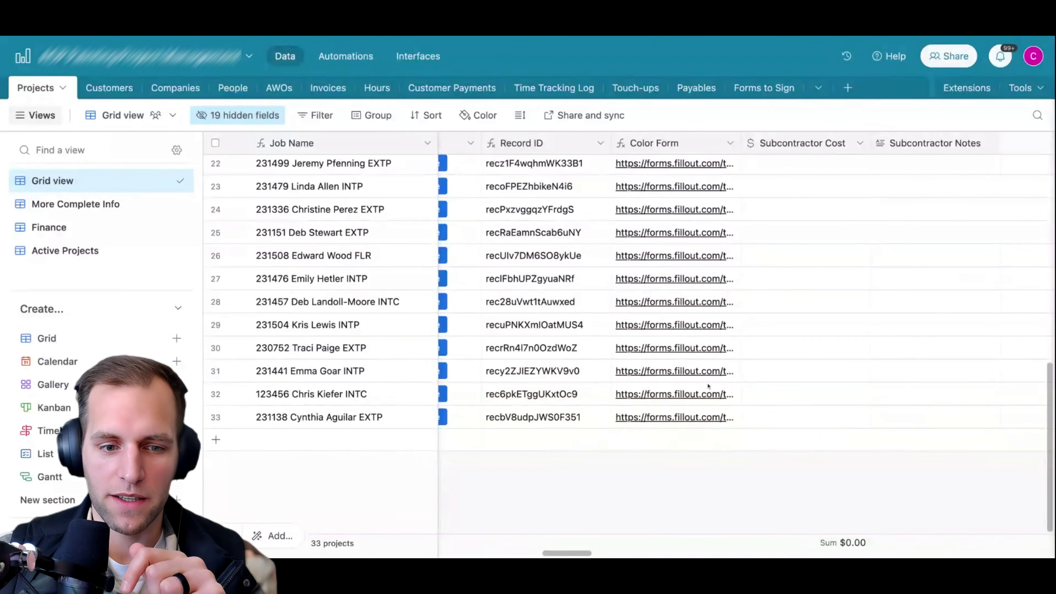
click(688, 400)
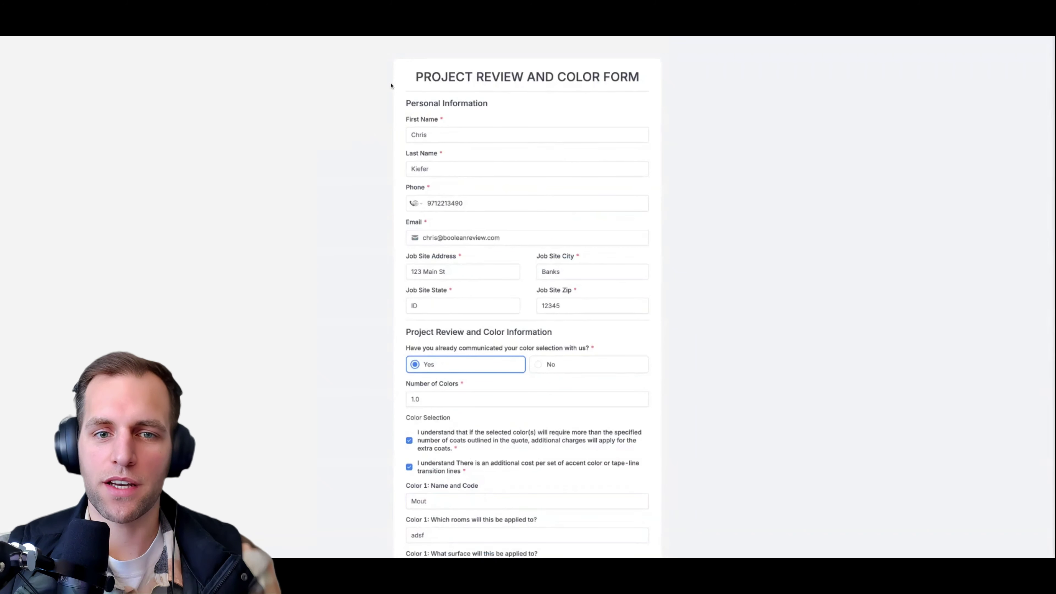
drag(391, 86, 384, 71)
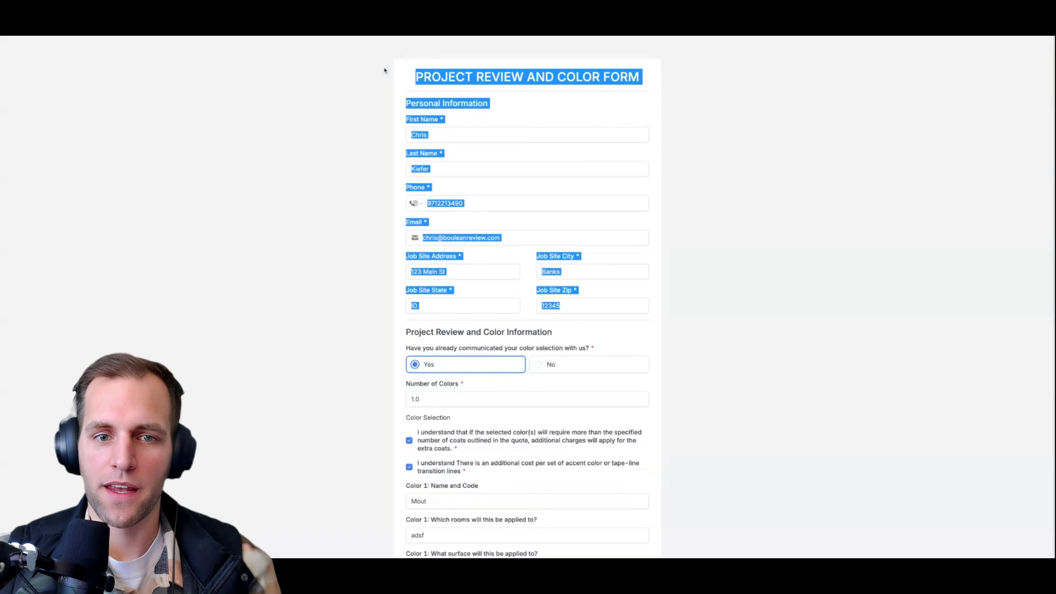
click(733, 308)
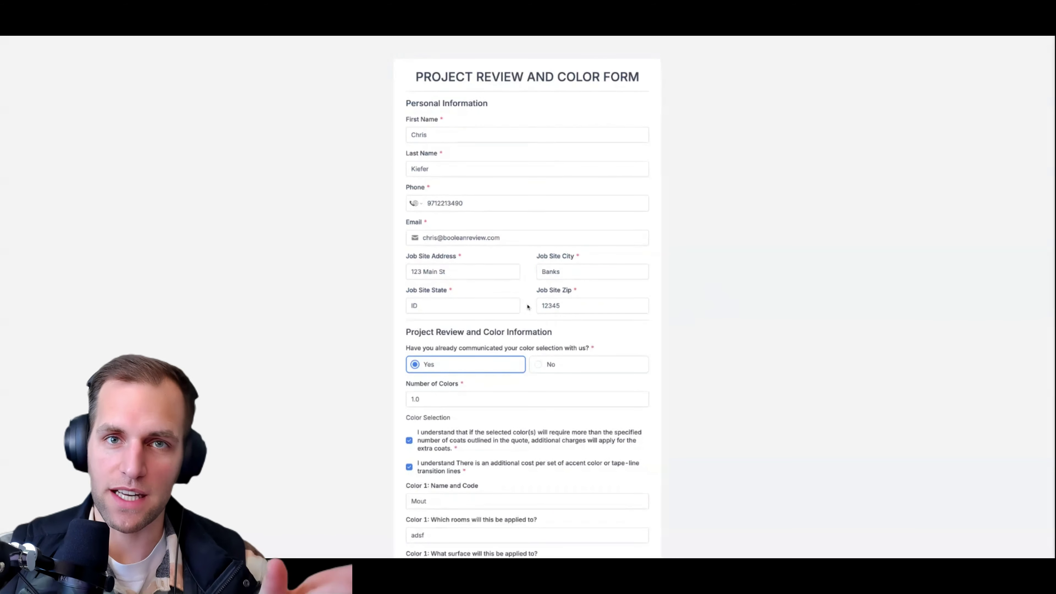
scroll(522, 242, down, 2)
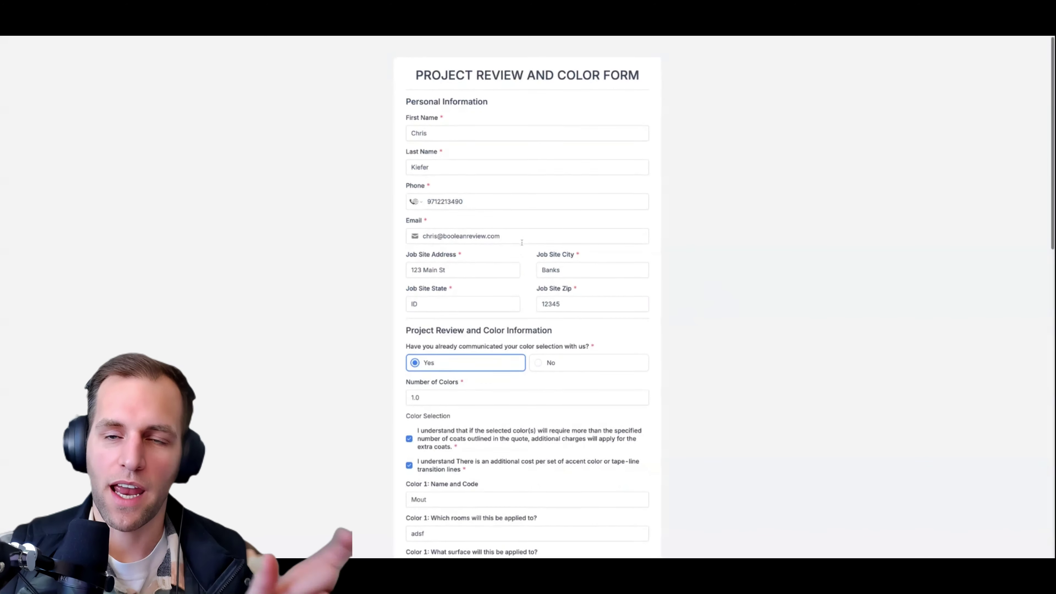
scroll(522, 243, down, 5)
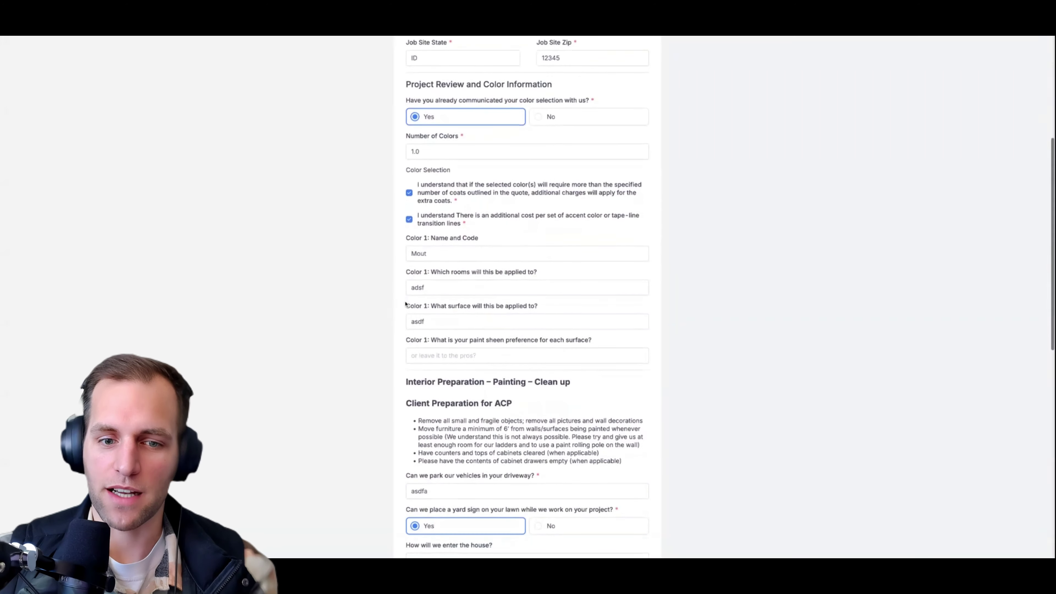
double_click(435, 254)
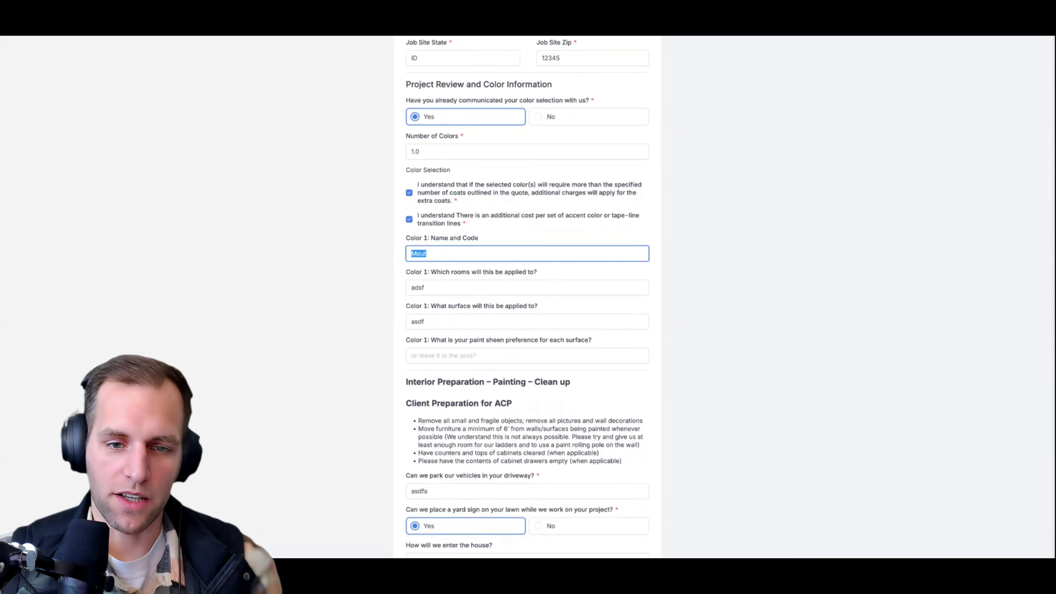
text(Mo)
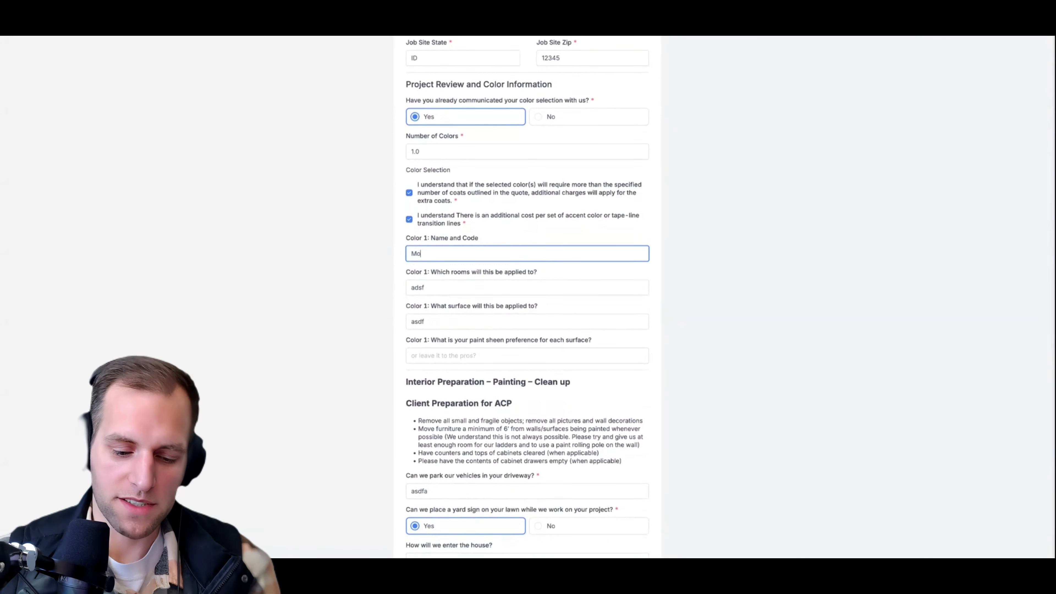
text(utain White )
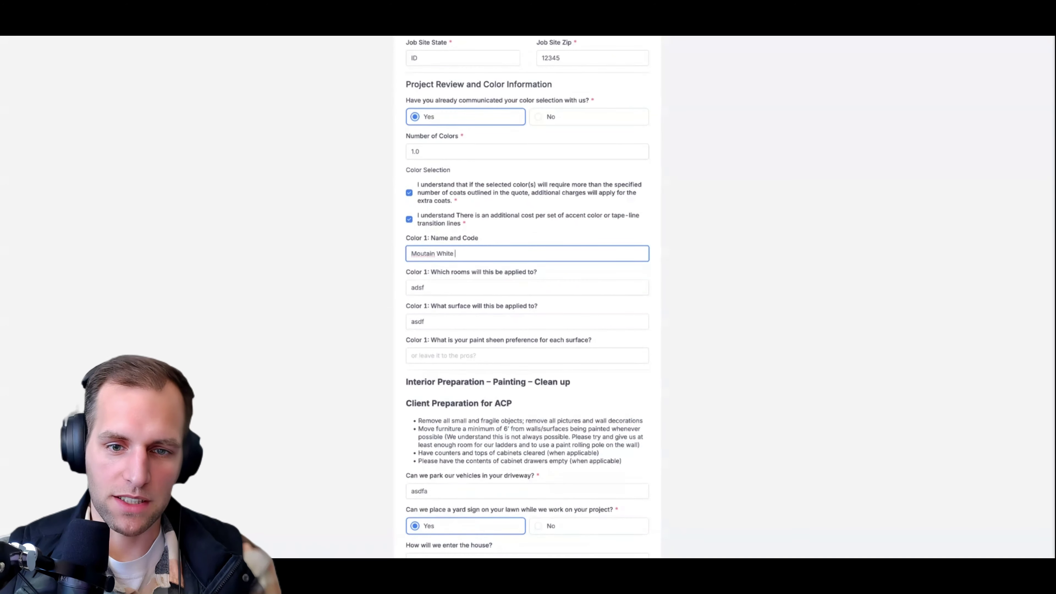
text(- Jacob - )
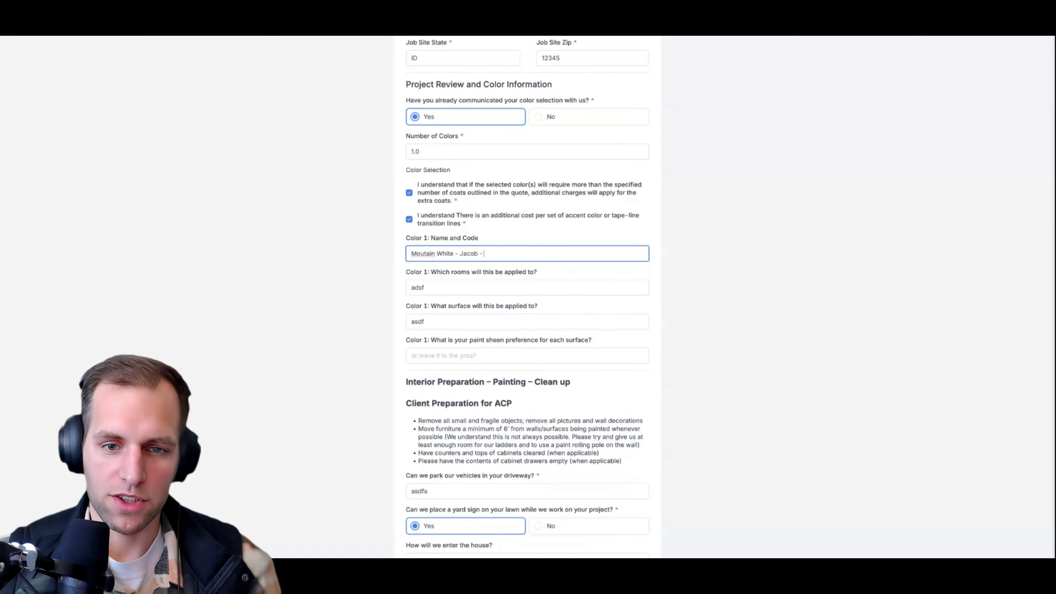
text(Ransom)
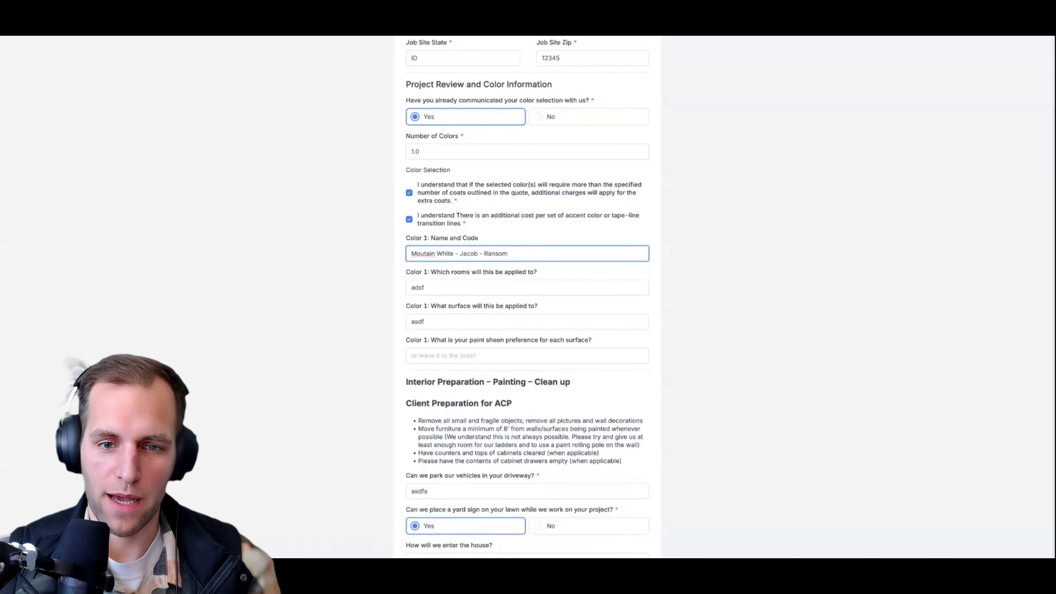
Step: Replace the existing signature with a newly drawn one and submit the colour form
scroll(462, 137, down, 12)
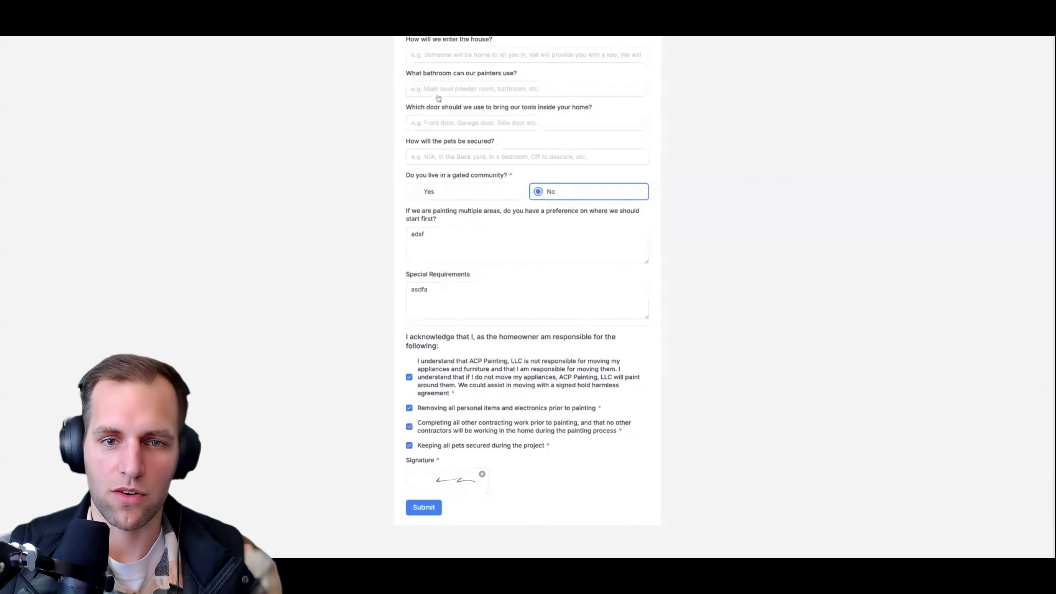
click(482, 474)
click(437, 486)
mouse_move(444, 144)
mouse_down()
mouse_move(493, 131)
mouse_move(591, 134)
mouse_up()
click(620, 187)
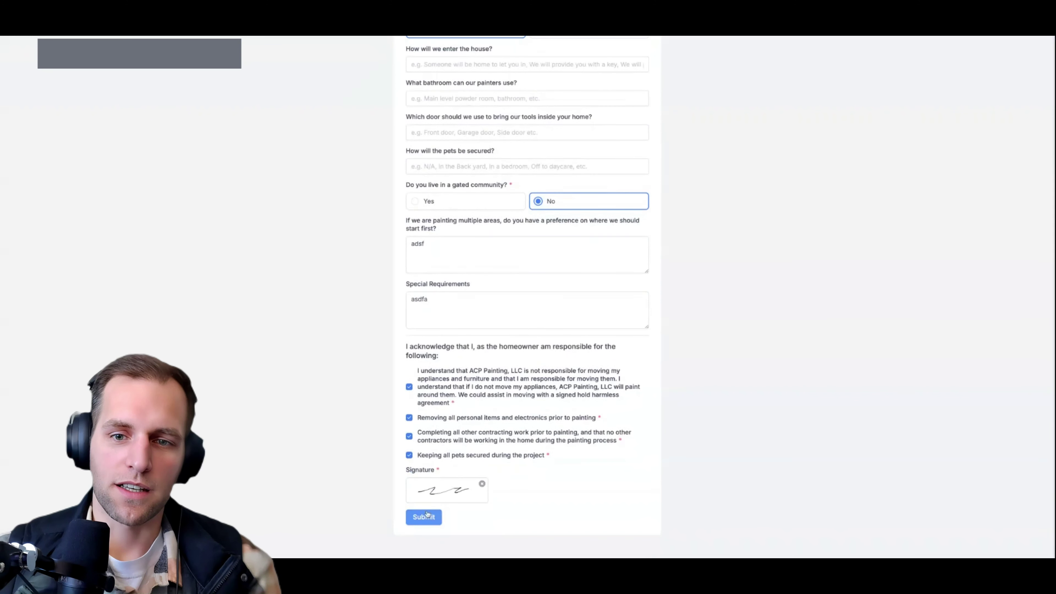
click(428, 516)
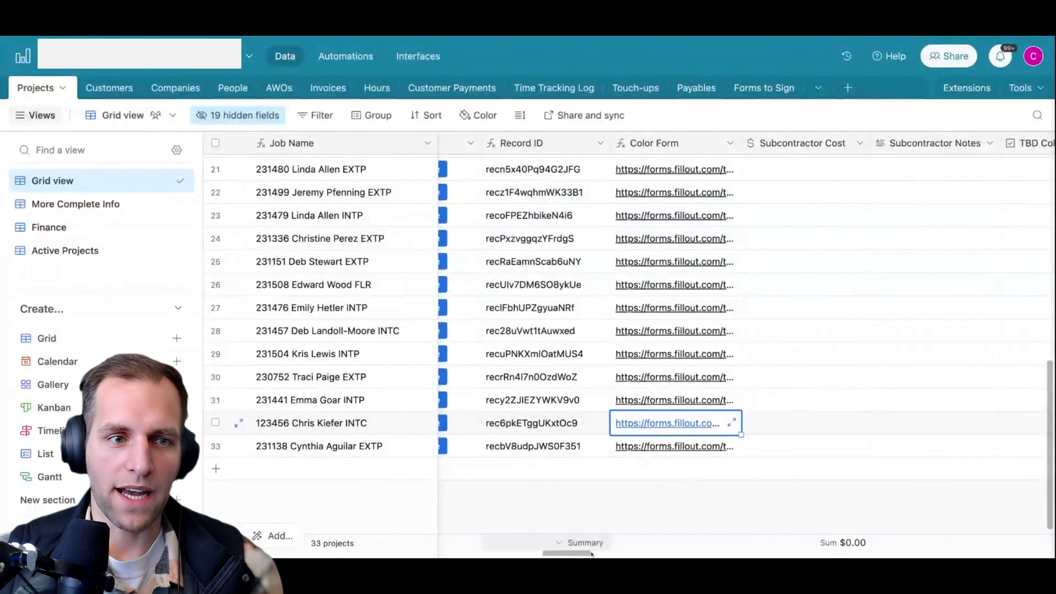
Step: Check row 32's Color 1 cells for the submitted Moutain White name and rooms answer
scroll(579, 555, right, 5)
scroll(579, 555, right, 5)
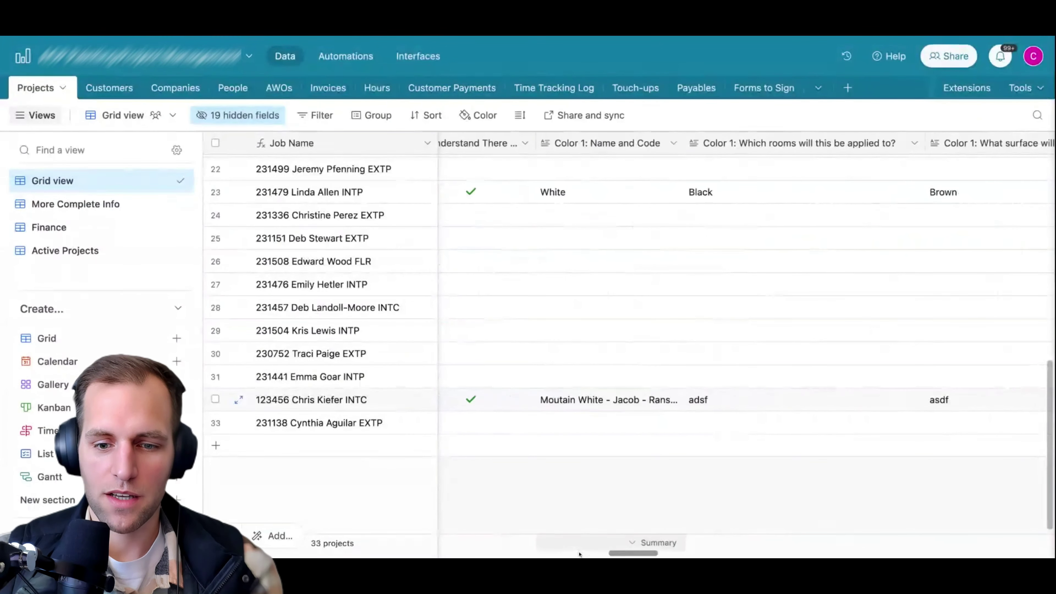
click(595, 401)
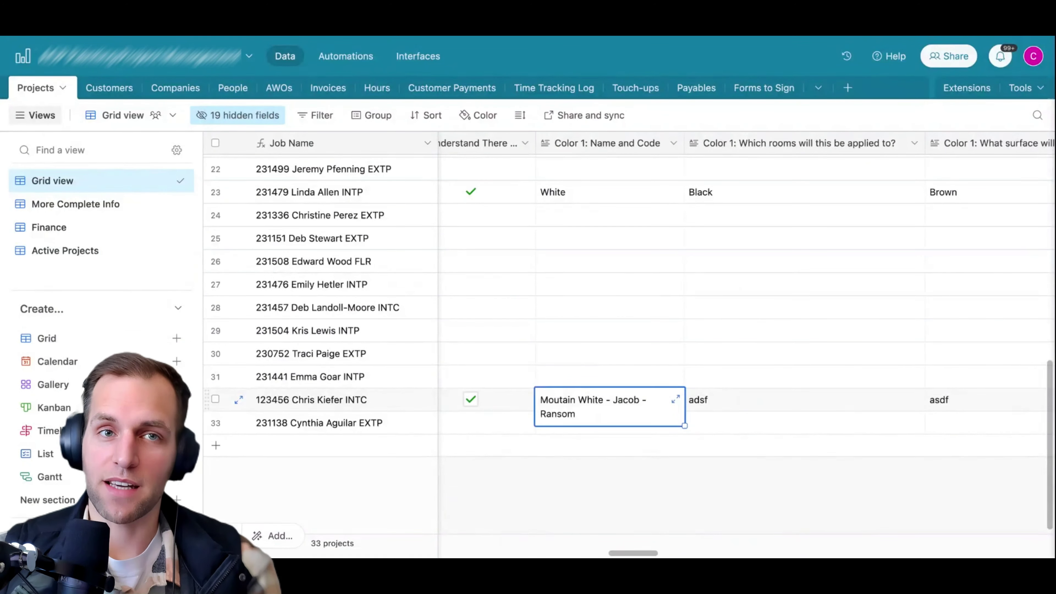
click(707, 406)
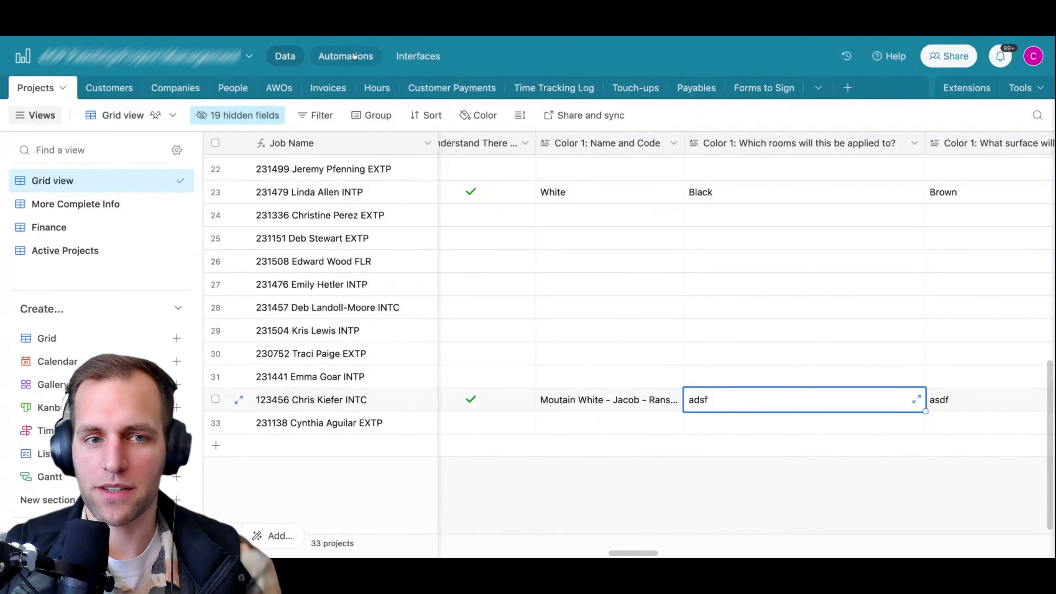
click(341, 58)
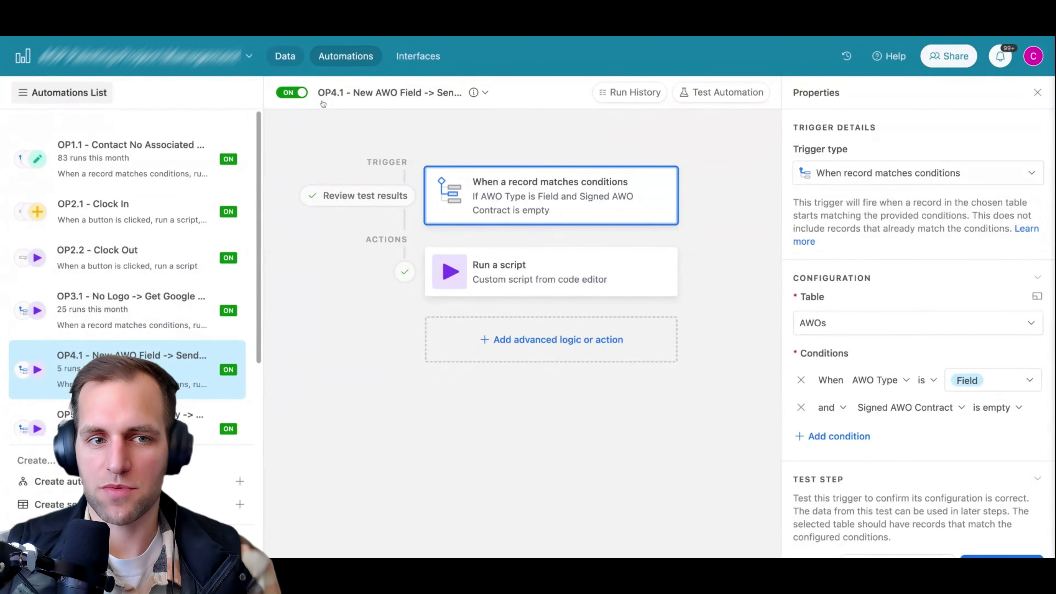
click(290, 60)
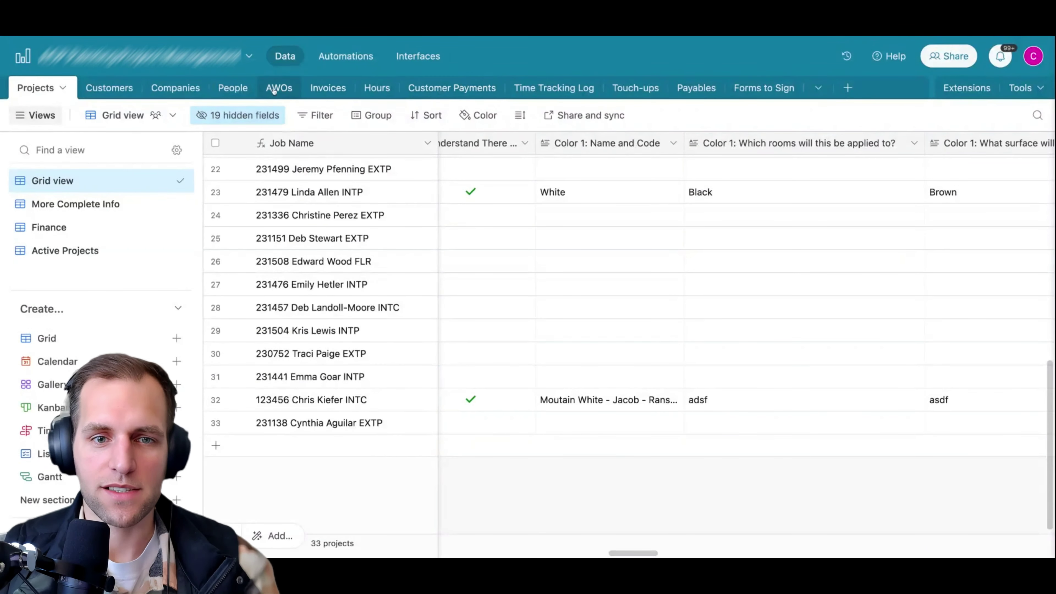
click(343, 58)
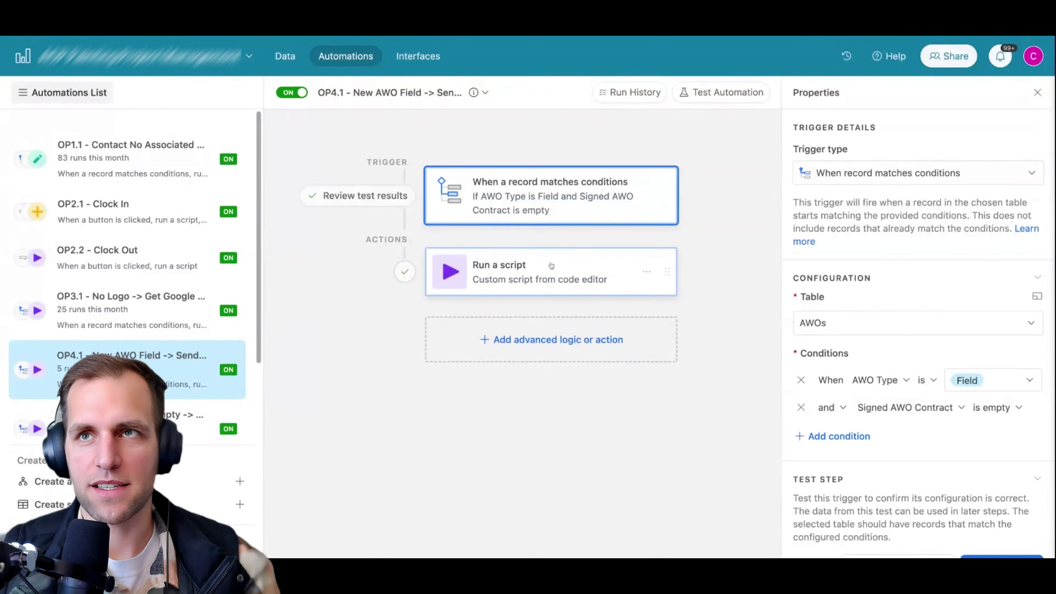
click(516, 277)
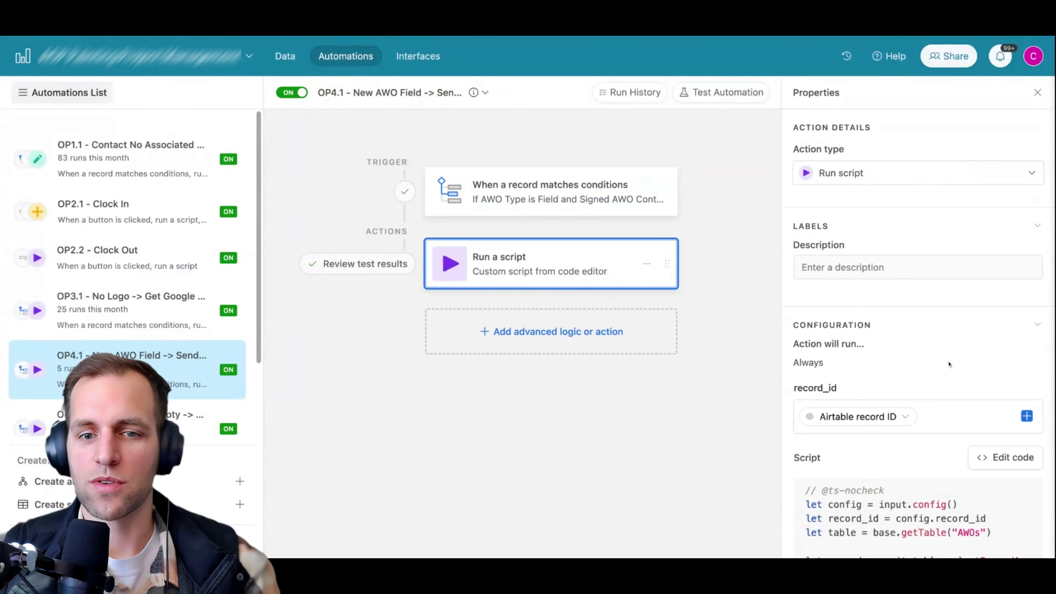
scroll(1001, 245, down, 5)
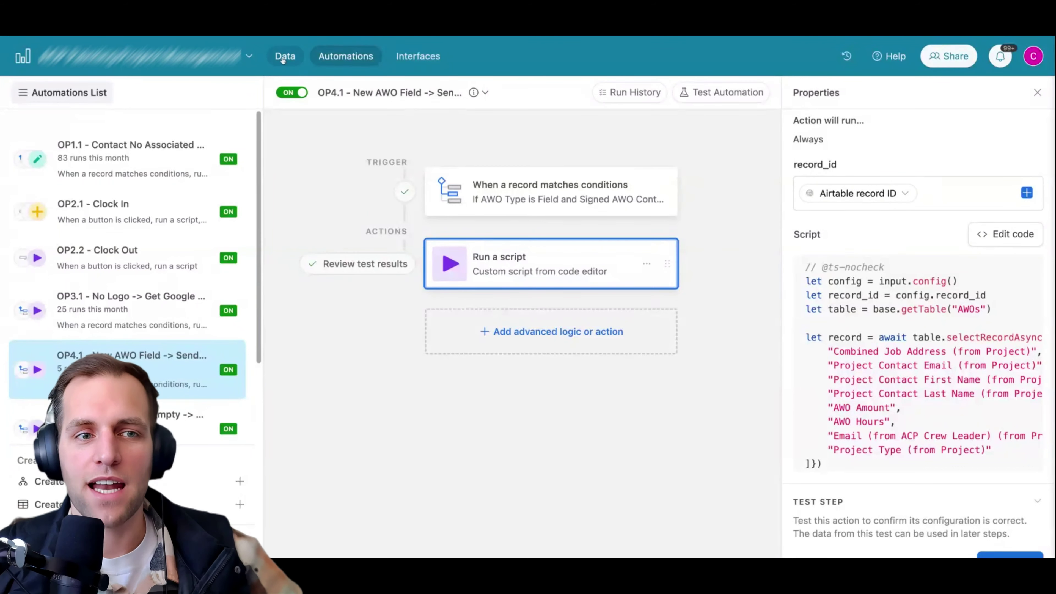
click(292, 57)
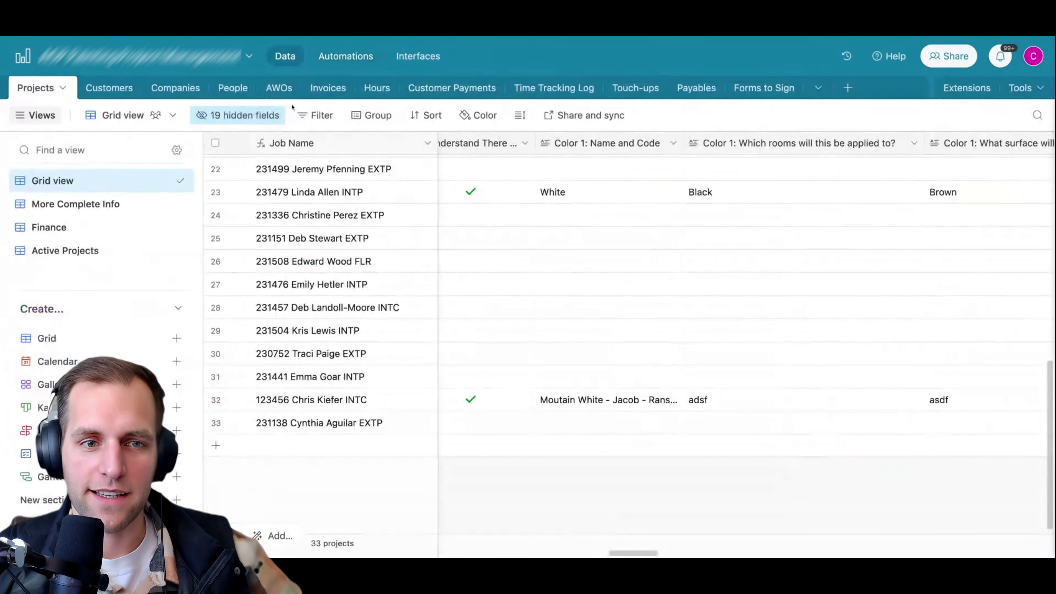
click(280, 93)
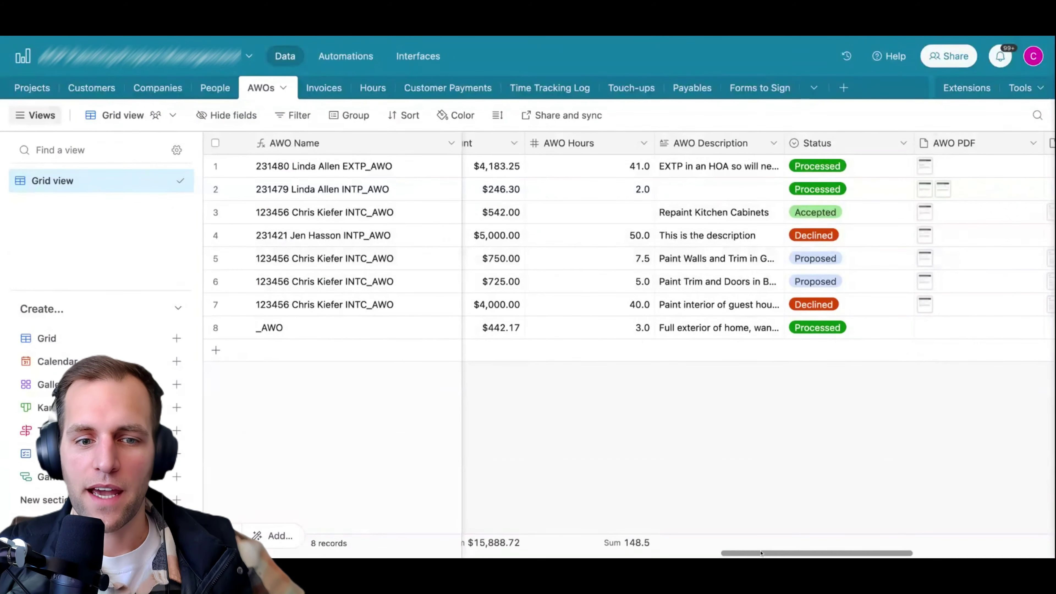
scroll(759, 554, left, 6)
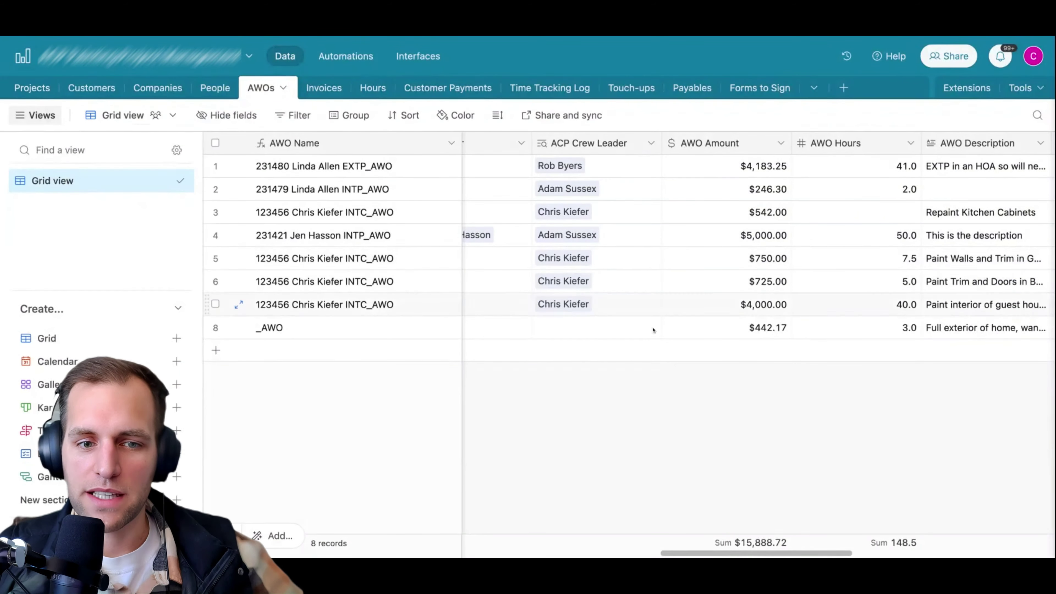
scroll(757, 271, left, 10)
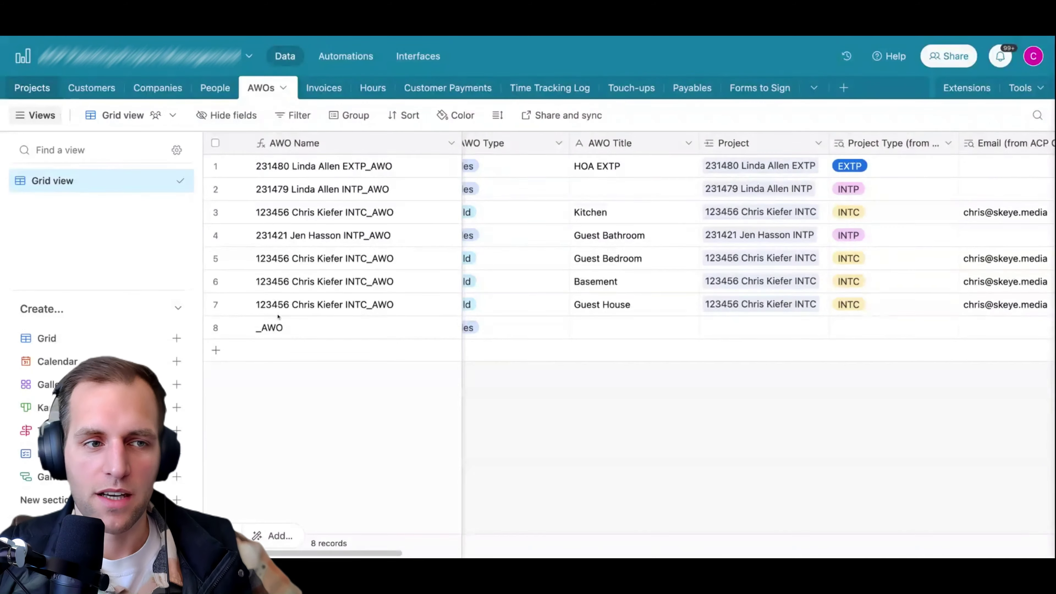
click(29, 88)
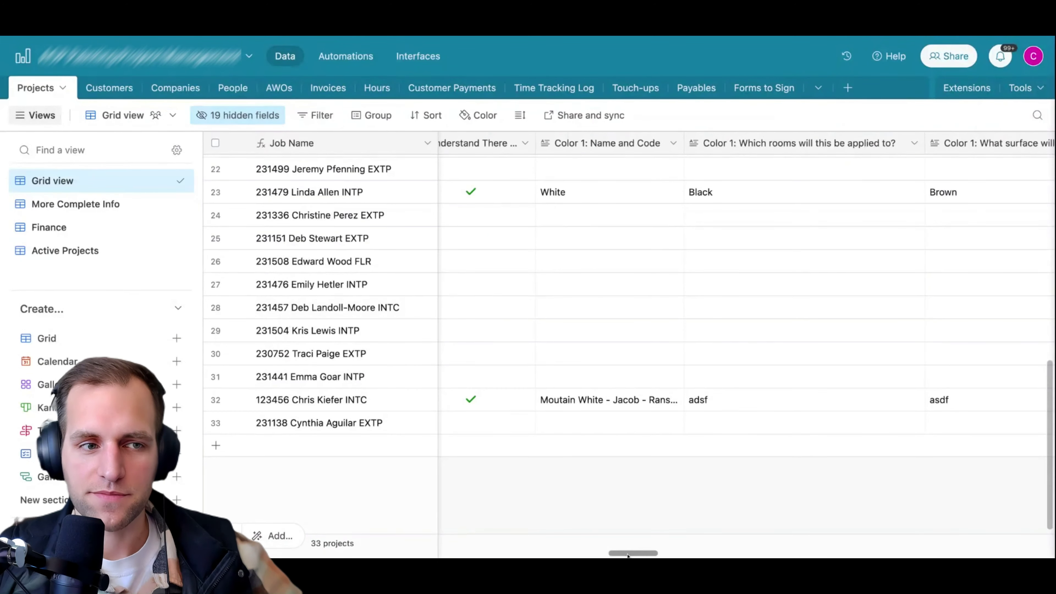
Step: Compare row 32's $2,017.00 AWO, $5,999.00 estimate and $8,016.00 Total Amount
scroll(628, 556, left, 15)
scroll(628, 556, left, 10)
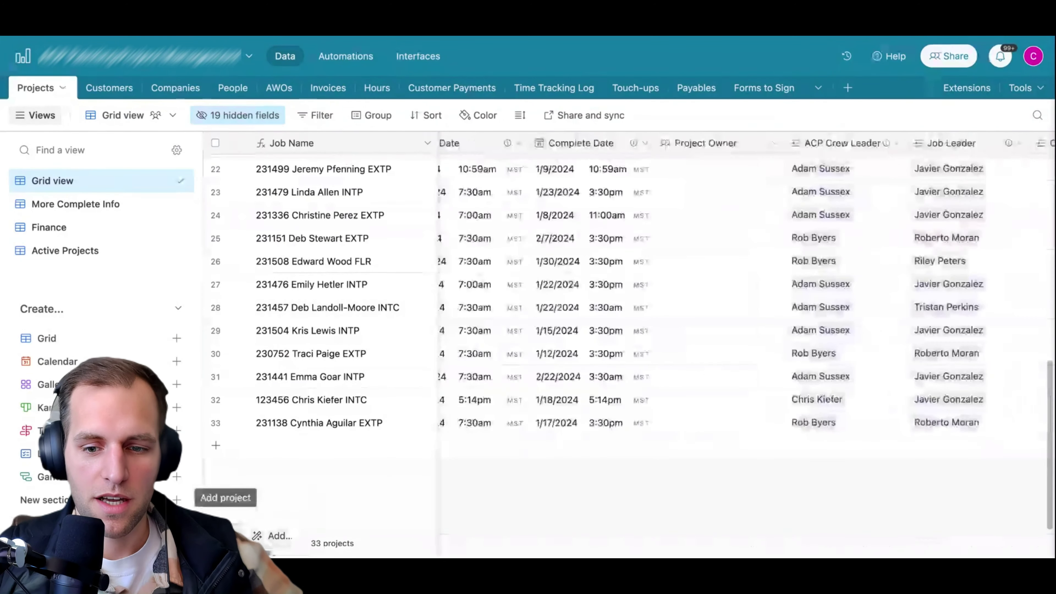
scroll(745, 292, right, 12)
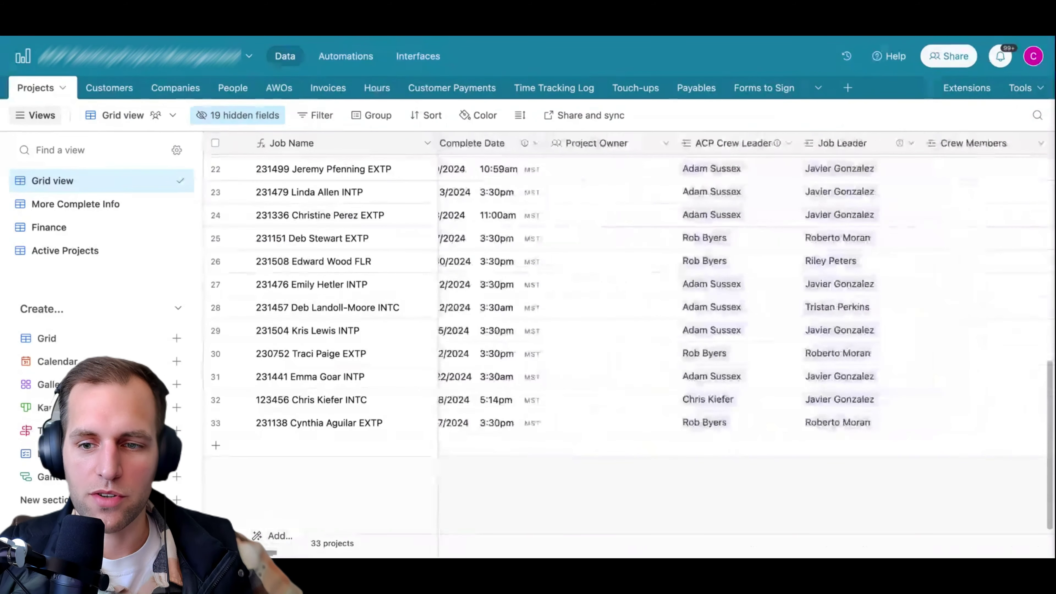
scroll(849, 403, right, 3)
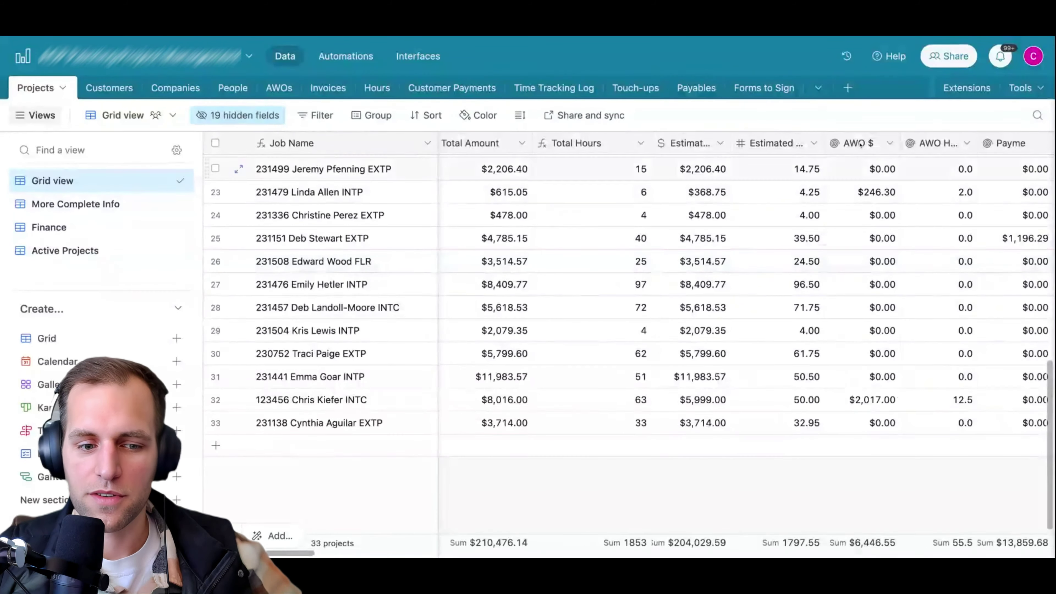
click(849, 403)
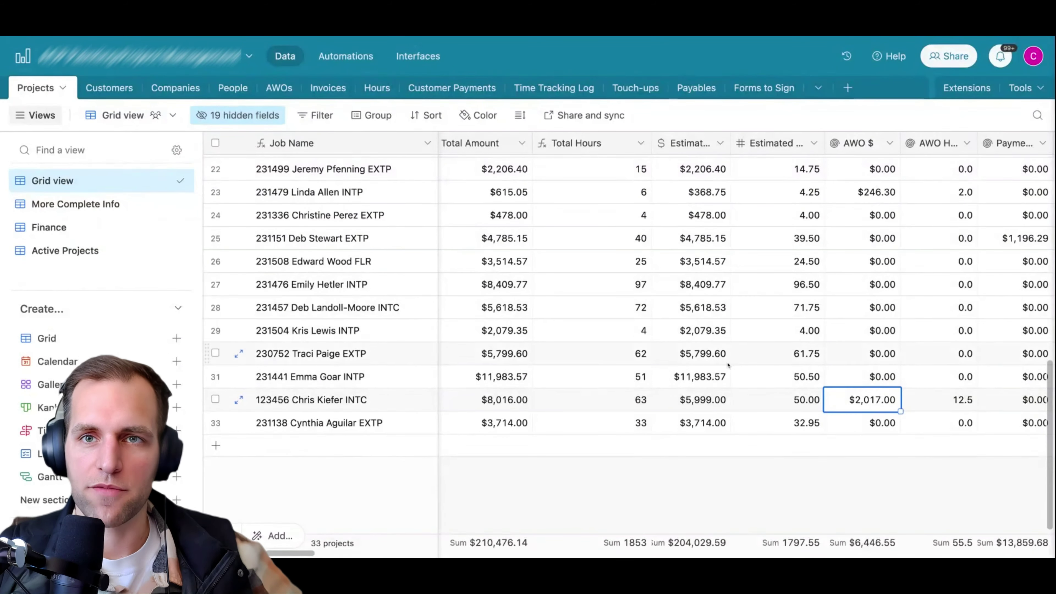
click(709, 409)
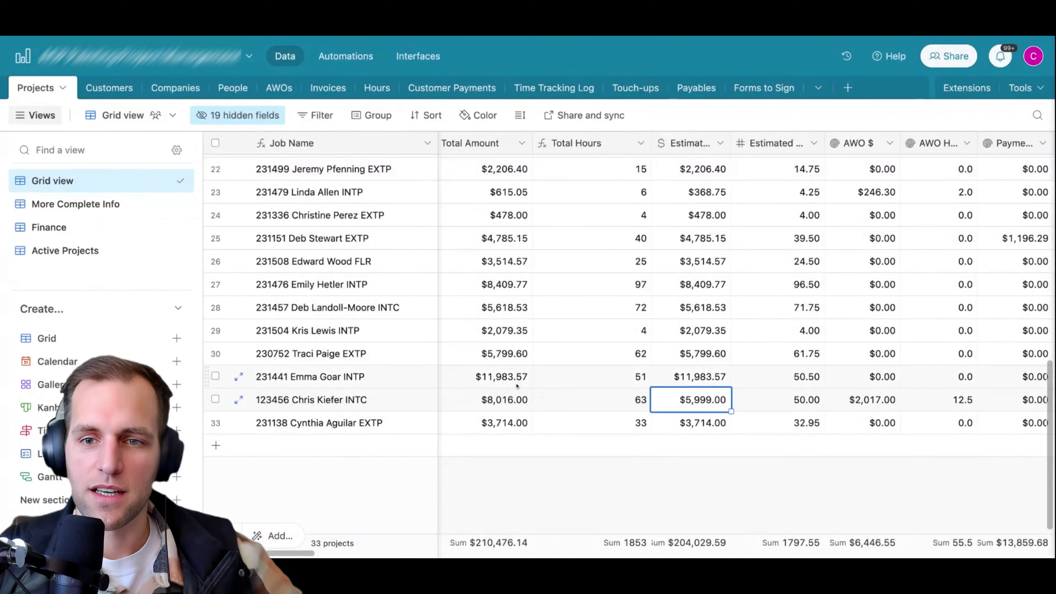
click(514, 402)
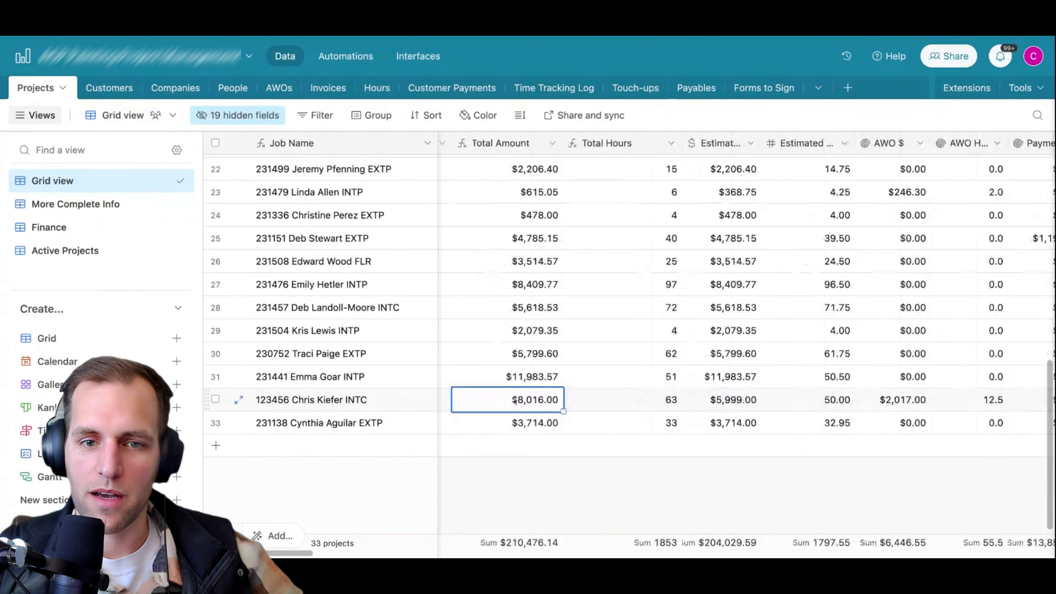